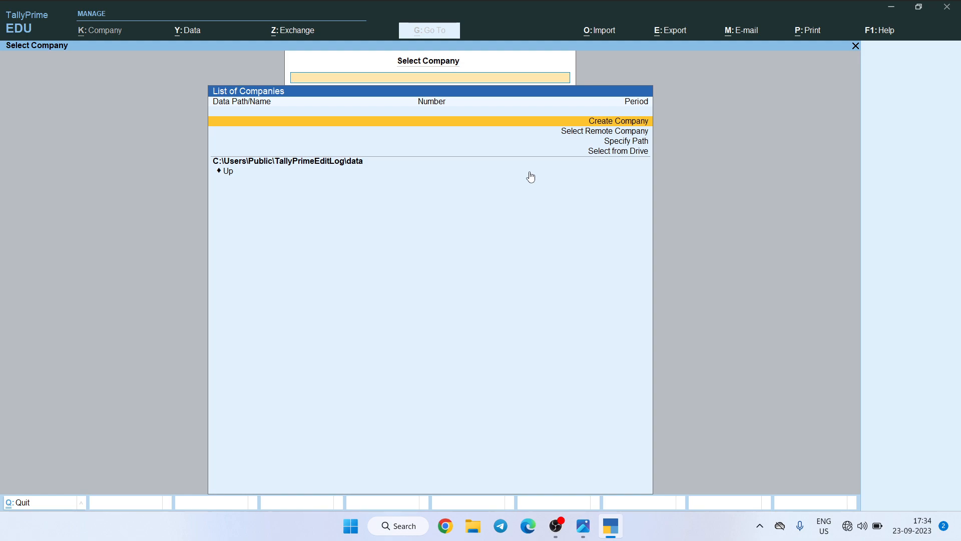
# Review the transactions to journalize in the practice questions.jpg image, and return to TallyPrime
pyautogui.click(583, 526)
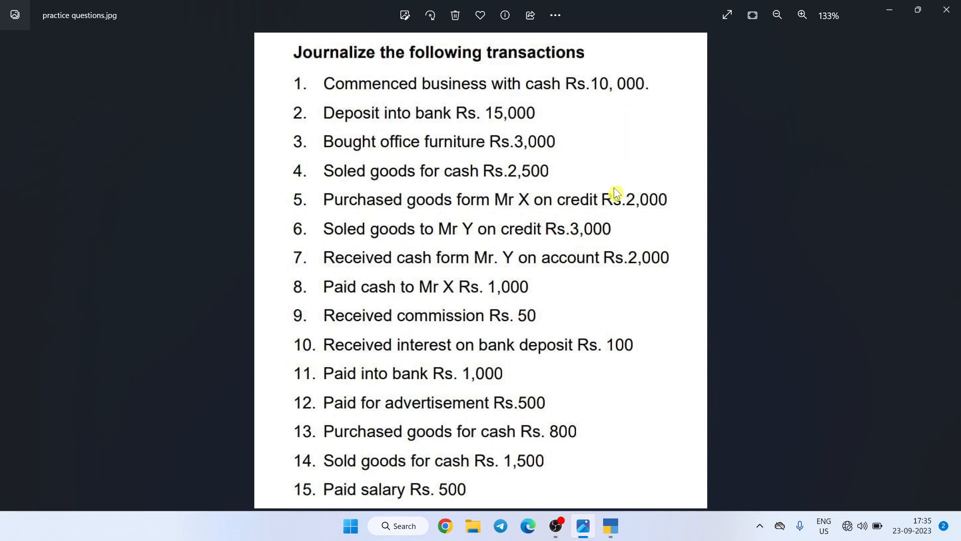
pyautogui.moveTo(612, 525)
pyautogui.click(612, 526)
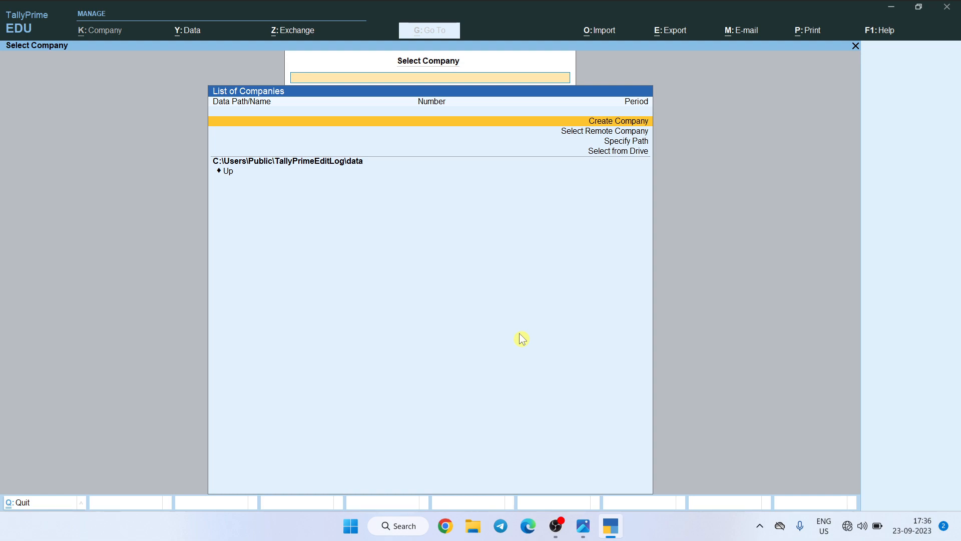
# Start creating a new company and set its data path to the instructor's named folder on drive D
pyautogui.press('Return')
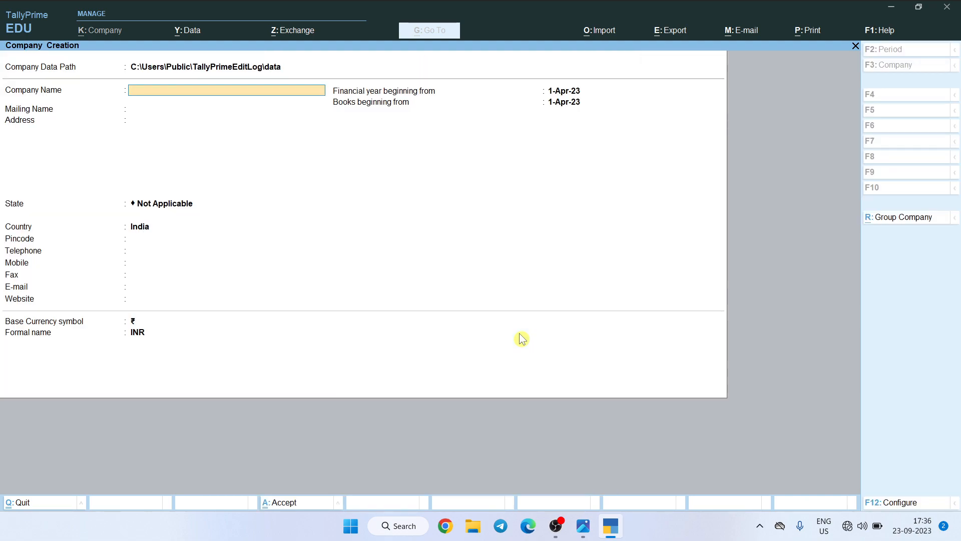
pyautogui.press('BackSpace')
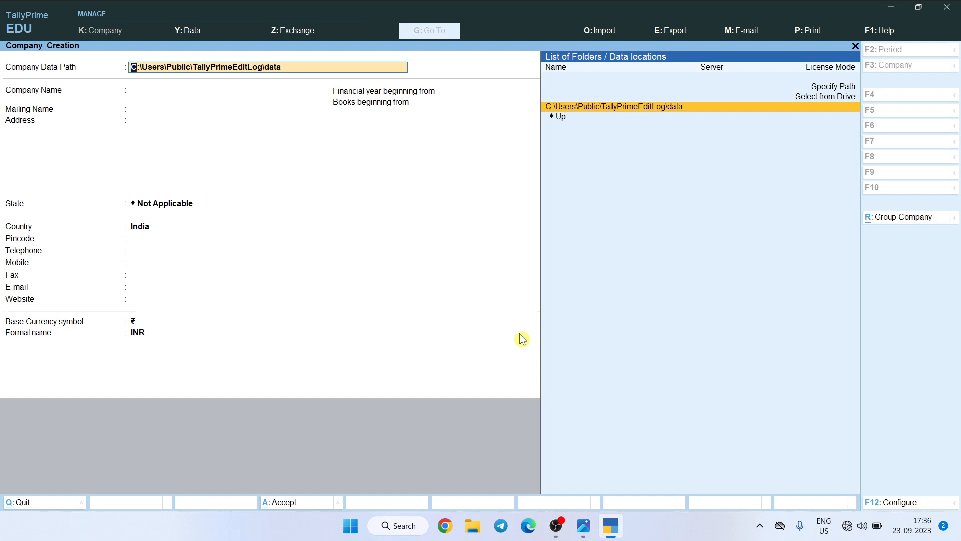
pyautogui.write('d:/a')
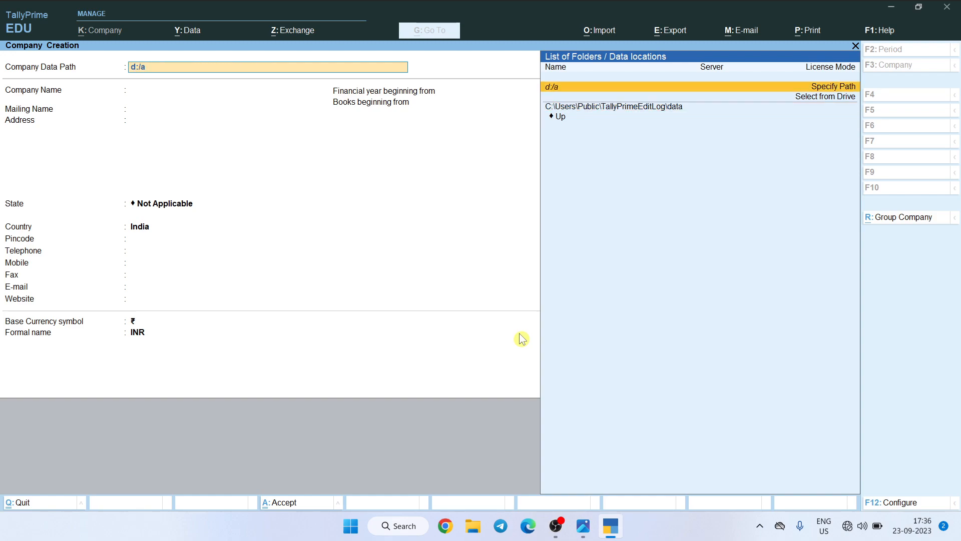
pyautogui.write('li sir')
pyautogui.press('Return')
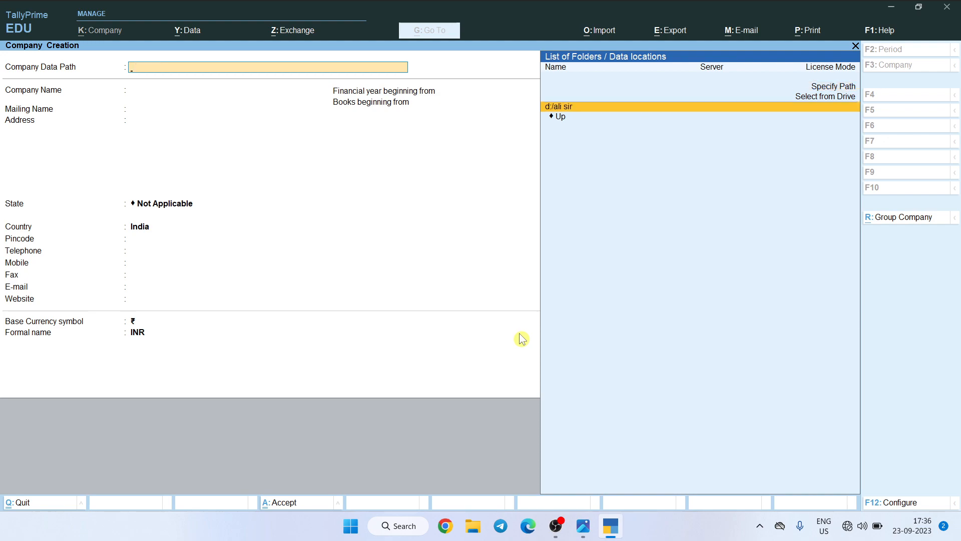
pyautogui.press('Return')
# Name the company Practice 1, keep the same mailing name, and fill in the company's address
pyautogui.write('Practice 1')
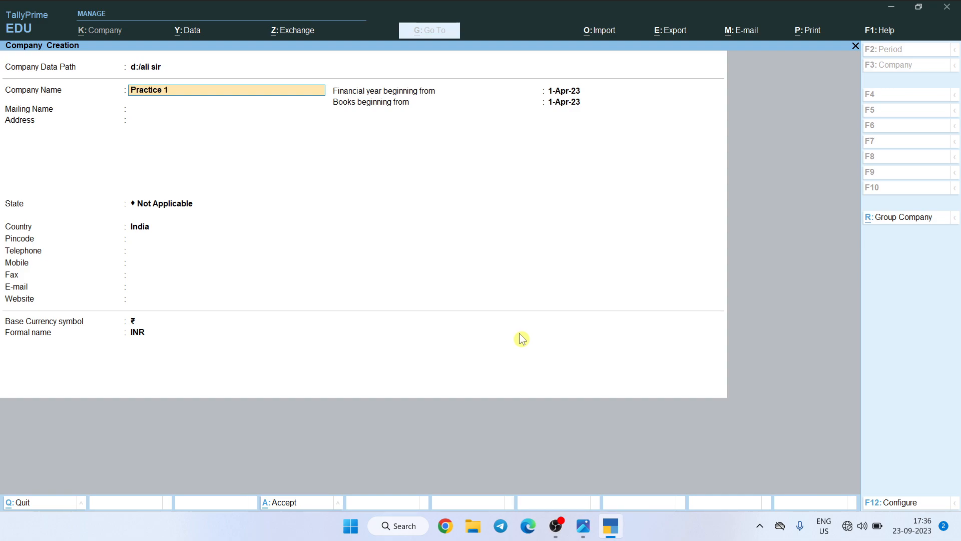
pyautogui.press('Return')
pyautogui.press('Return')
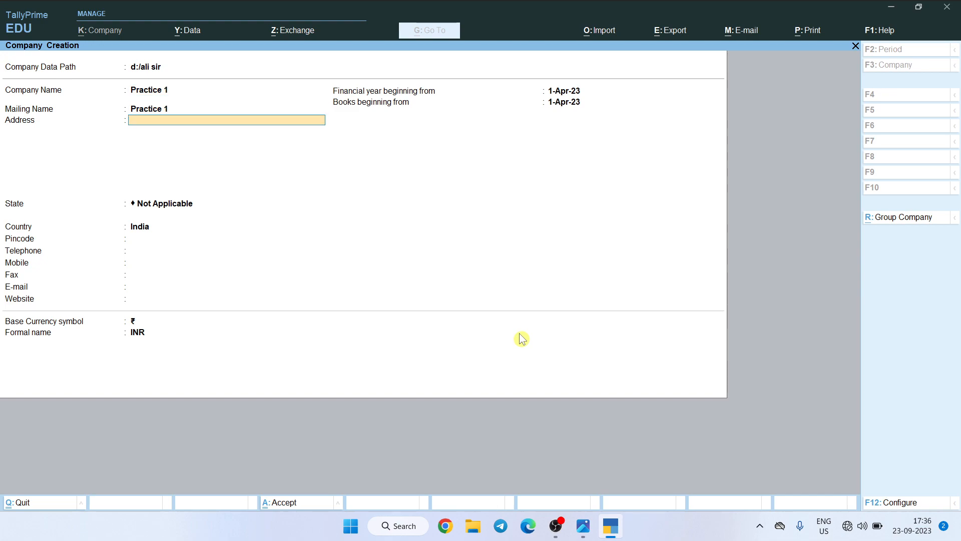
pyautogui.write('Siwa')
pyautogui.press('Return')
pyautogui.press('Return')
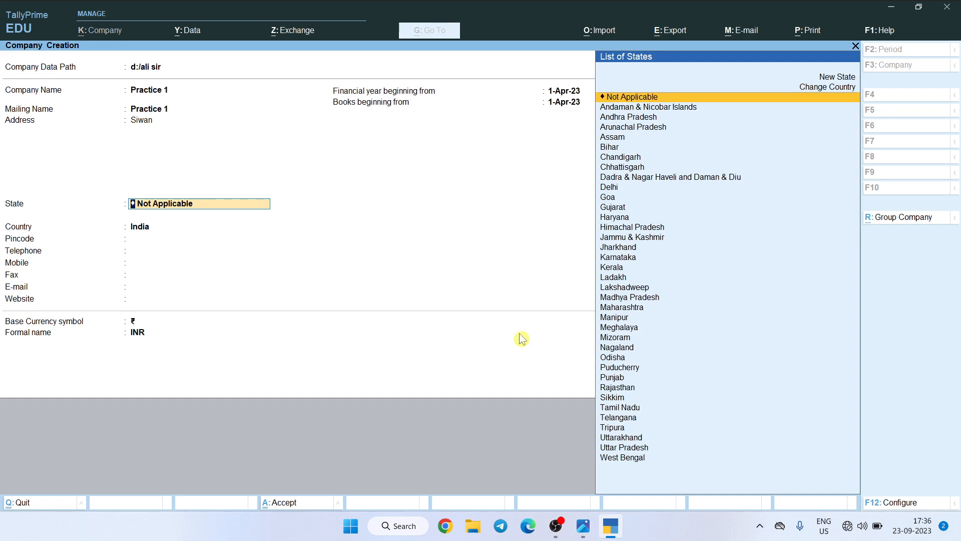
# Set the company's state to Bihar, enter its postal pincode, and leave the remaining contact details blank
pyautogui.write('Bihar')
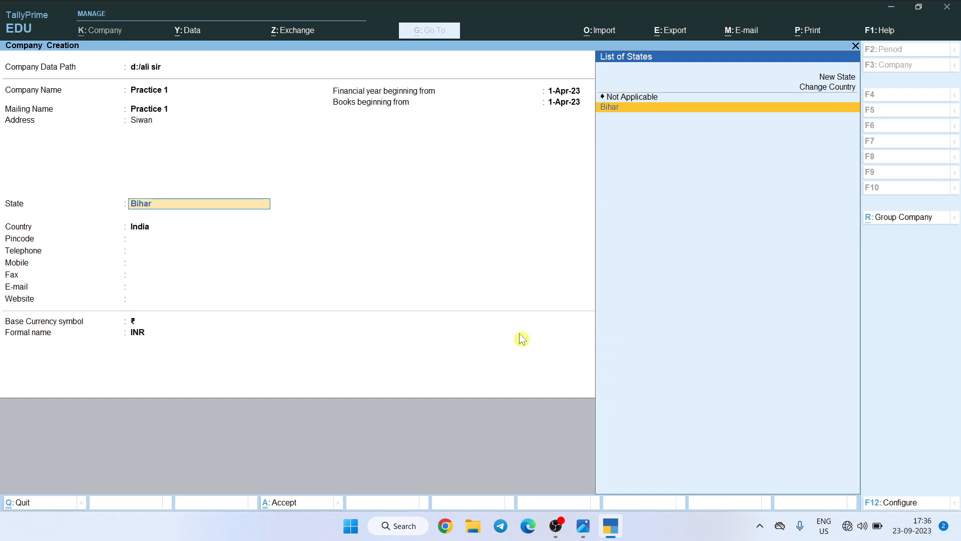
pyautogui.press('Return')
pyautogui.write('841226')
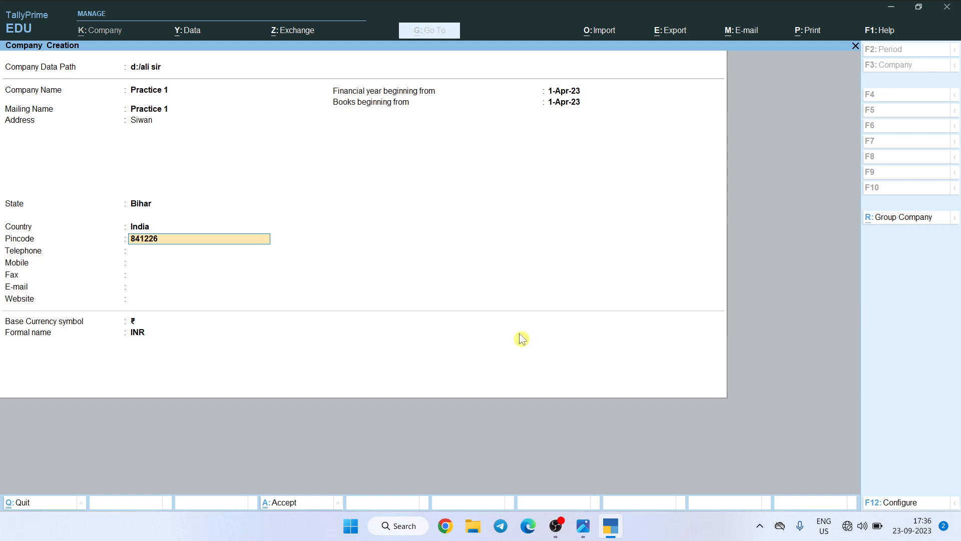
pyautogui.press('Return')
pyautogui.press('Return')
pyautogui.press('Return')
pyautogui.press('Return')
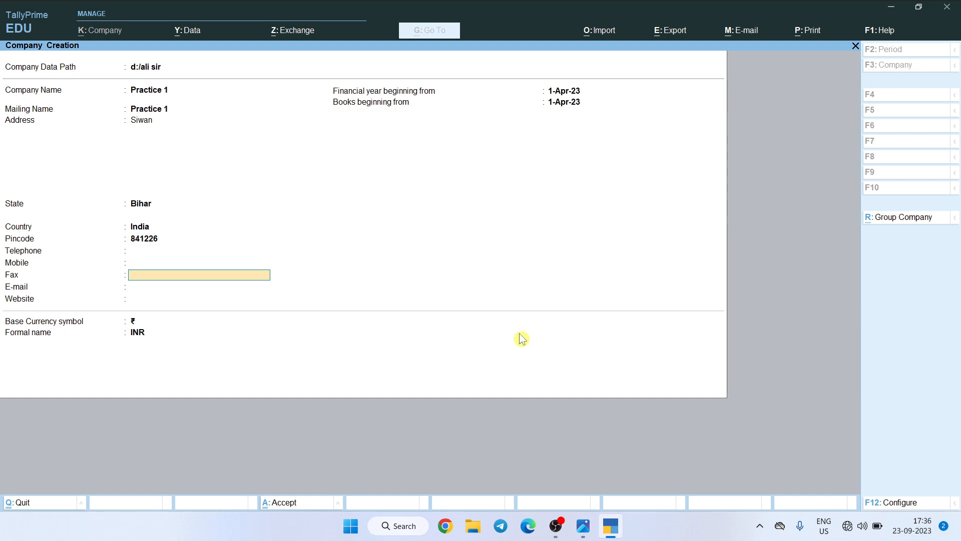
pyautogui.press('Return')
pyautogui.press('Return')
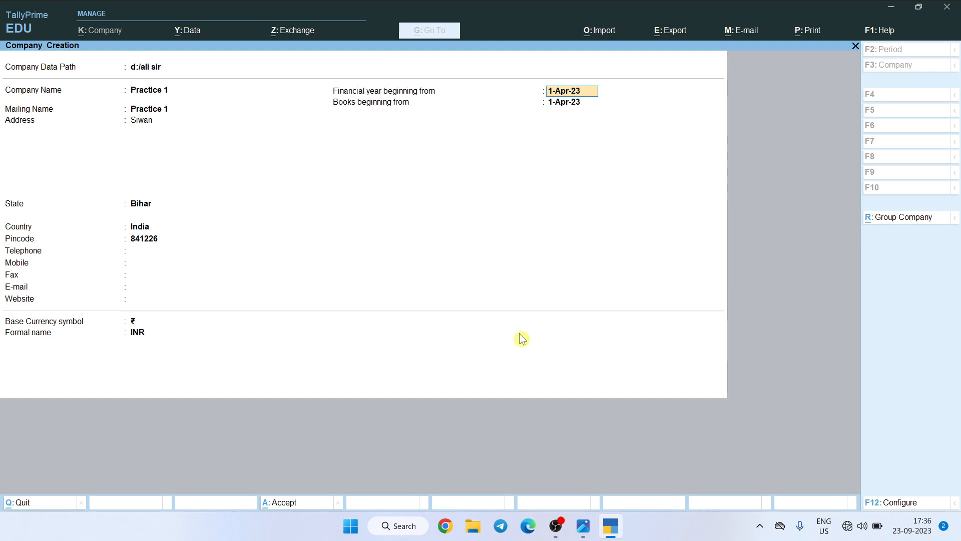
# Set the books beginning date to 1-6-23 and create the company with the default currency and features
pyautogui.press('Return')
pyautogui.write('1-6-2')
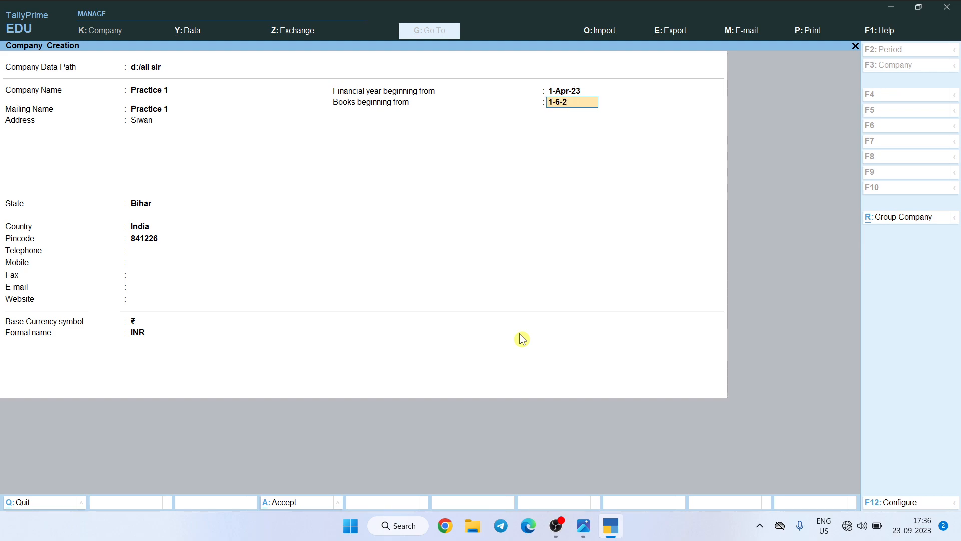
pyautogui.write('3')
pyautogui.press('Return')
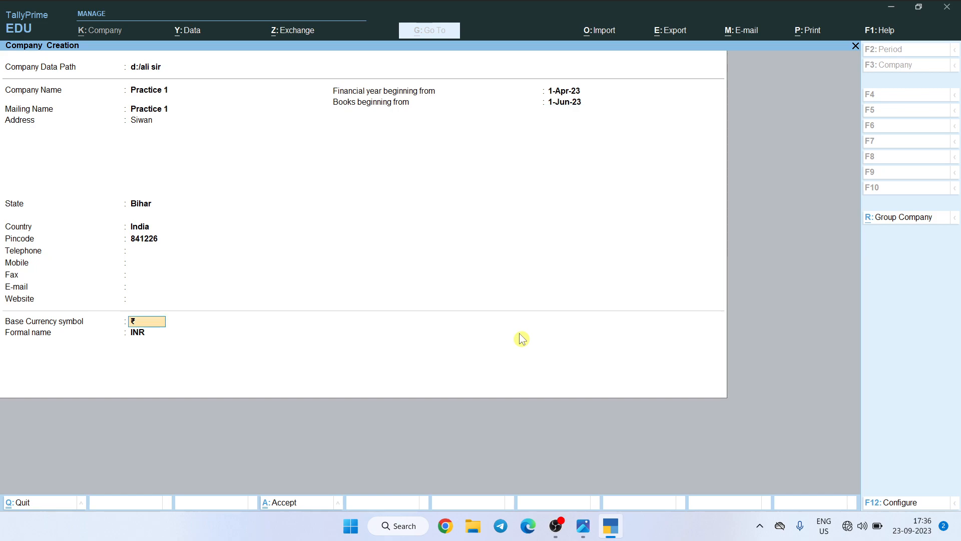
pyautogui.press('Return')
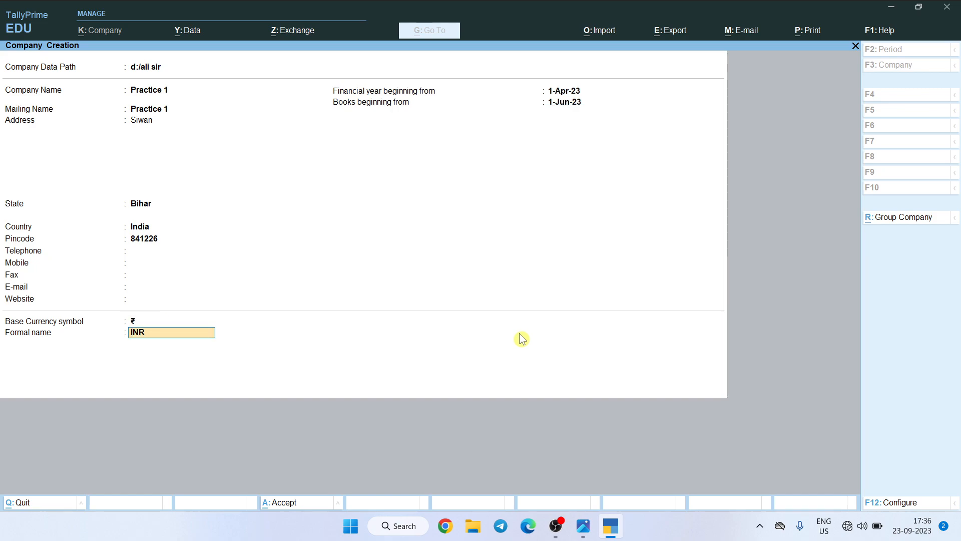
pyautogui.press('Return')
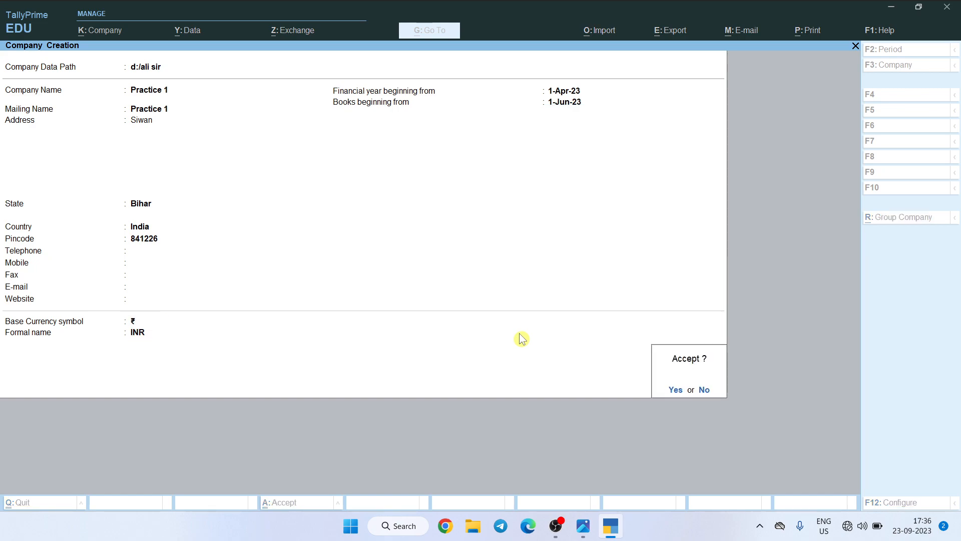
pyautogui.click(678, 393)
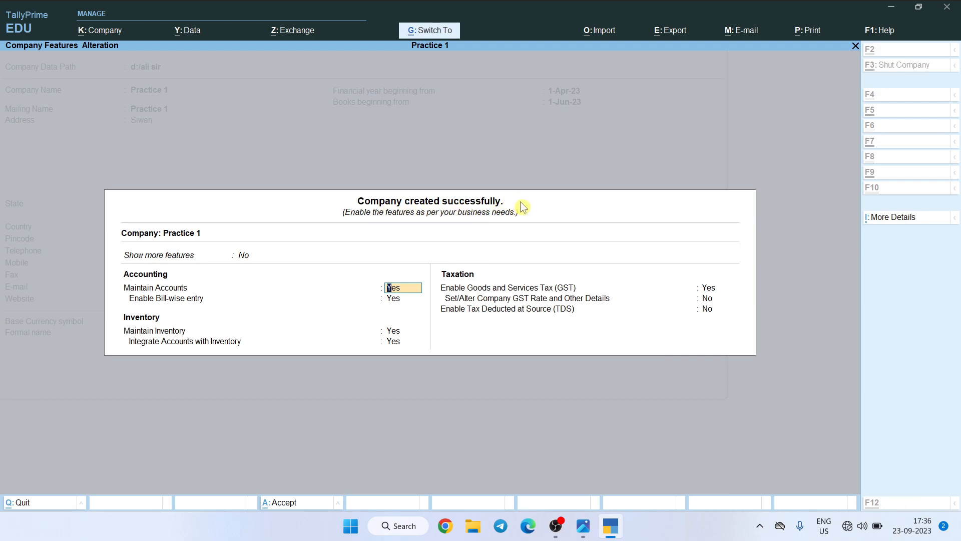
pyautogui.hotkey('ctrl', 'a')
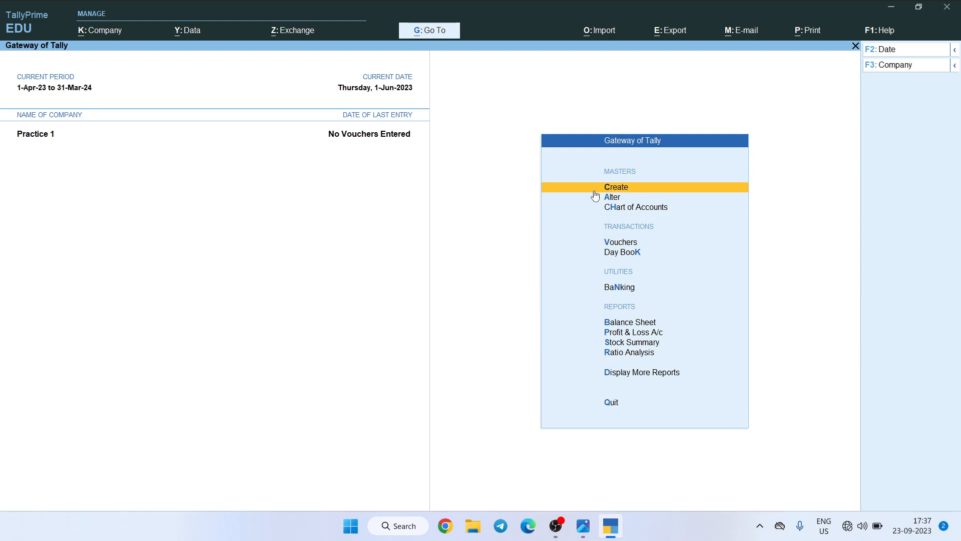
# Start a new ledger, consult the first practice transaction, and name the ledger Capital A/c
pyautogui.click(637, 190)
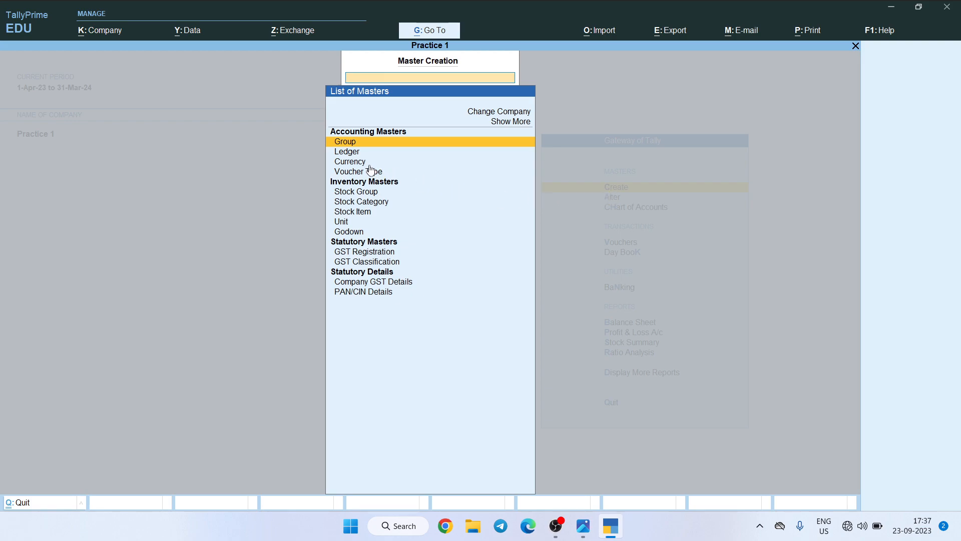
pyautogui.click(412, 151)
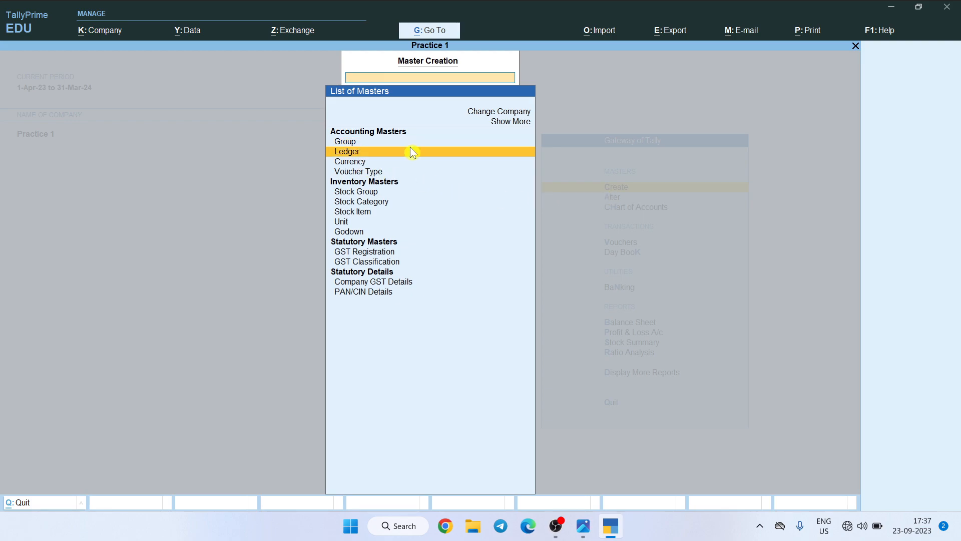
pyautogui.click(411, 151)
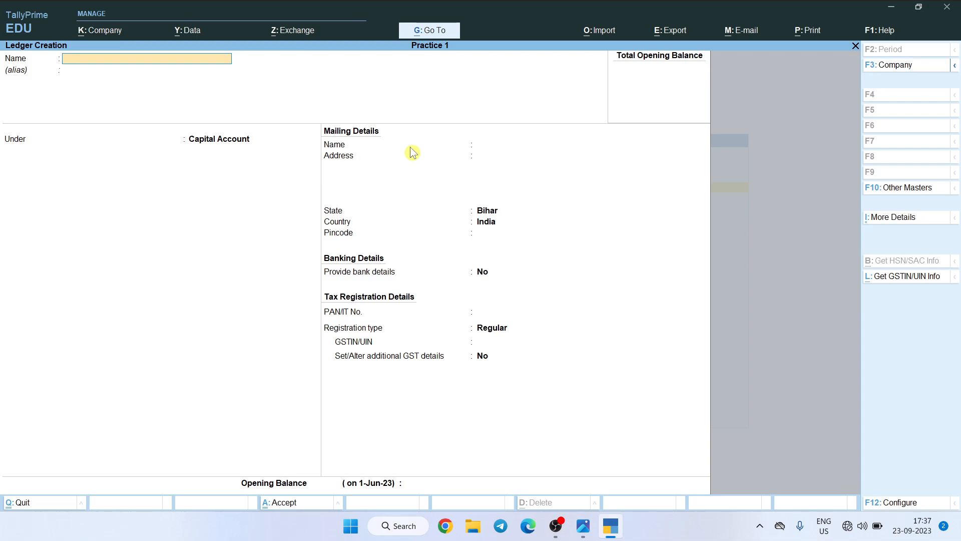
pyautogui.hotkey('alt', 'Tab')
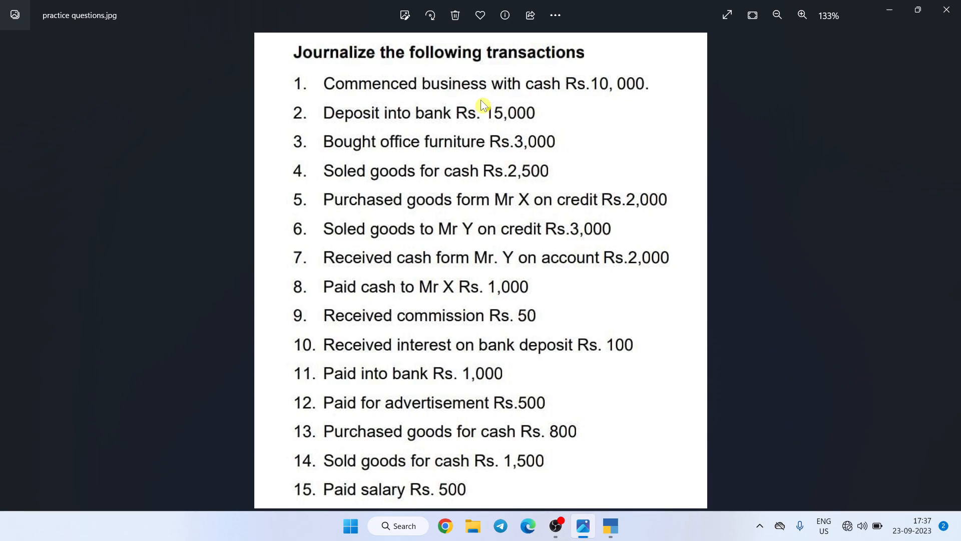
pyautogui.hotkey('alt', 'Tab')
pyautogui.write('Cap')
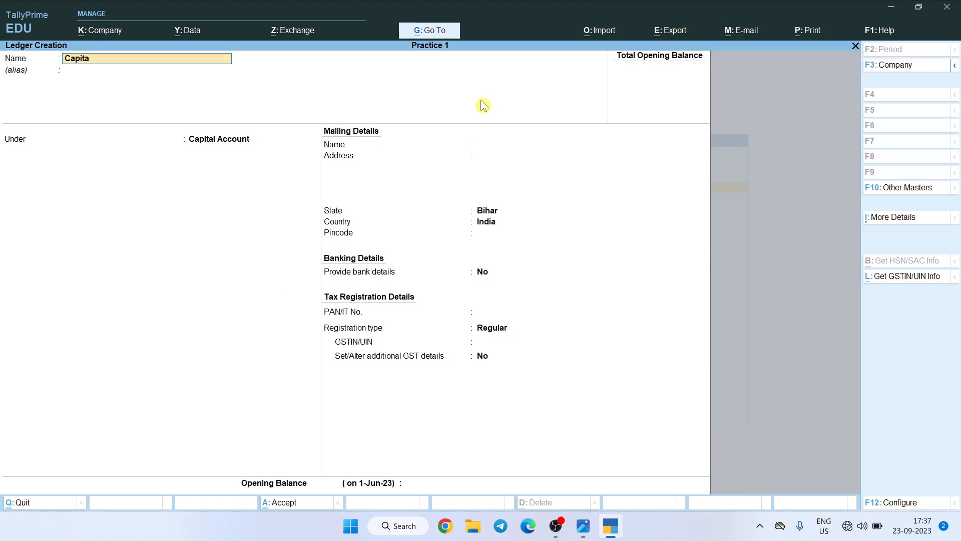
pyautogui.write('ital a/c')
pyautogui.press('Return')
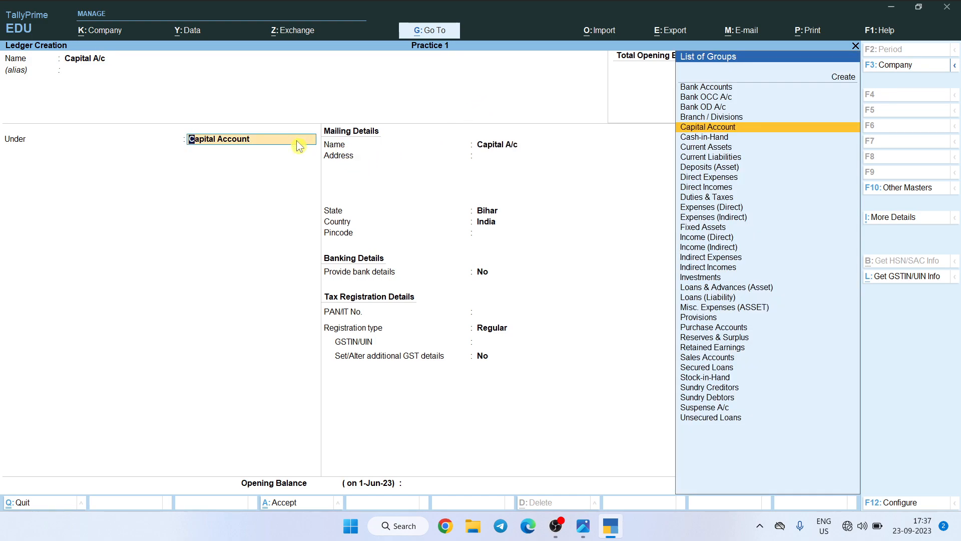
# Place the Capital A/c ledger under the Capital Account group and save it with the default details
pyautogui.press('Return')
pyautogui.press('Return')
pyautogui.press('Return')
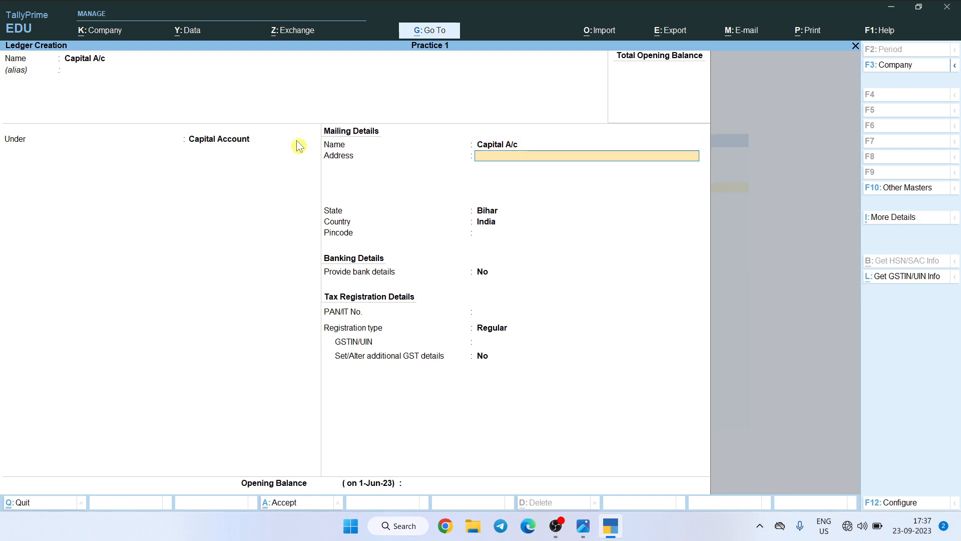
pyautogui.press('Return')
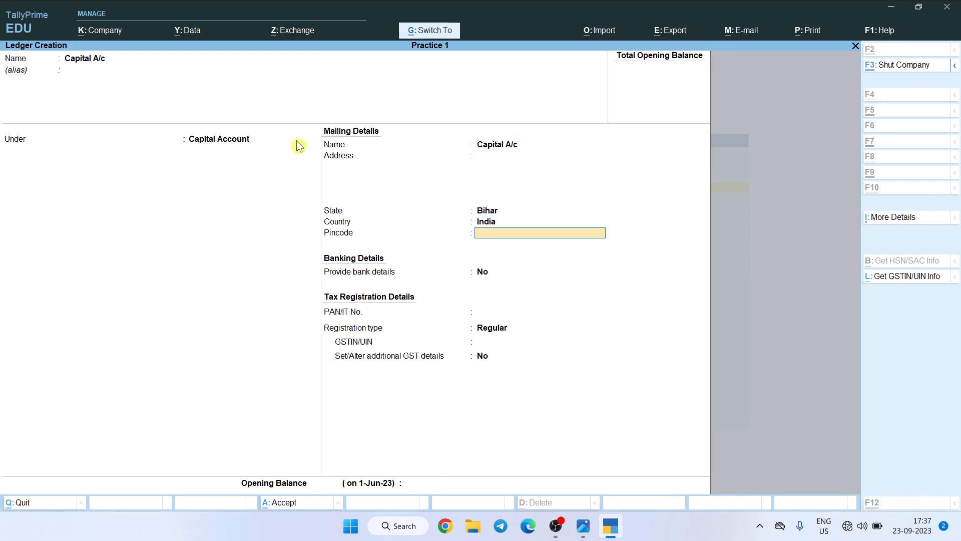
pyautogui.hotkey('ctrl', 'a')
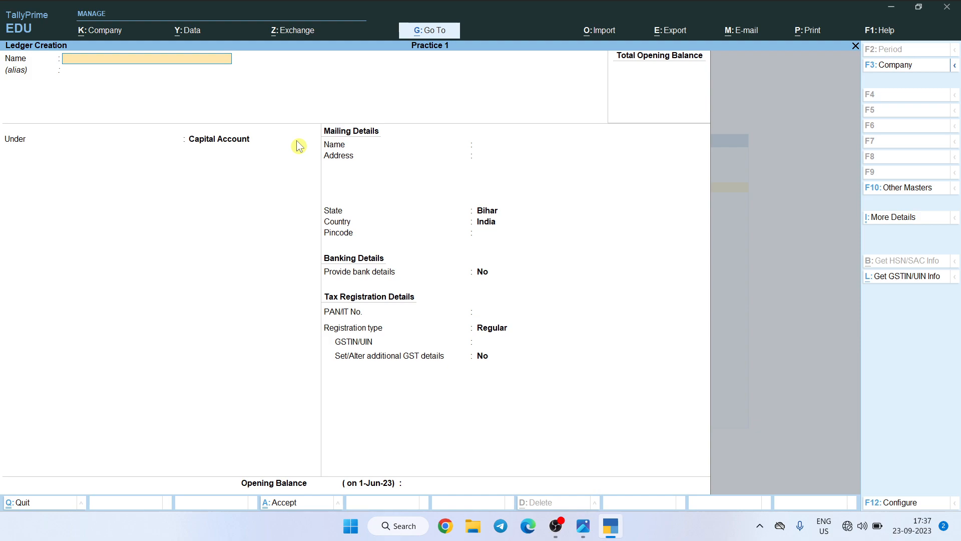
# Consult the bank deposit transaction in the practice questions and create a Hdfc Bank ledger under Bank Accounts
pyautogui.press('ctrl')
pyautogui.hotkey('alt', 'Tab')
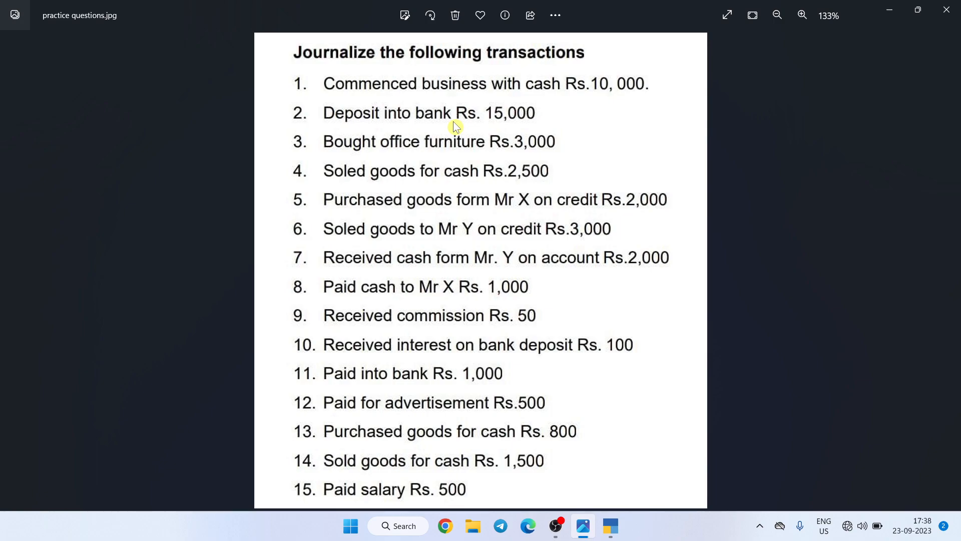
pyautogui.hotkey('alt', 'Tab')
pyautogui.write('Hd')
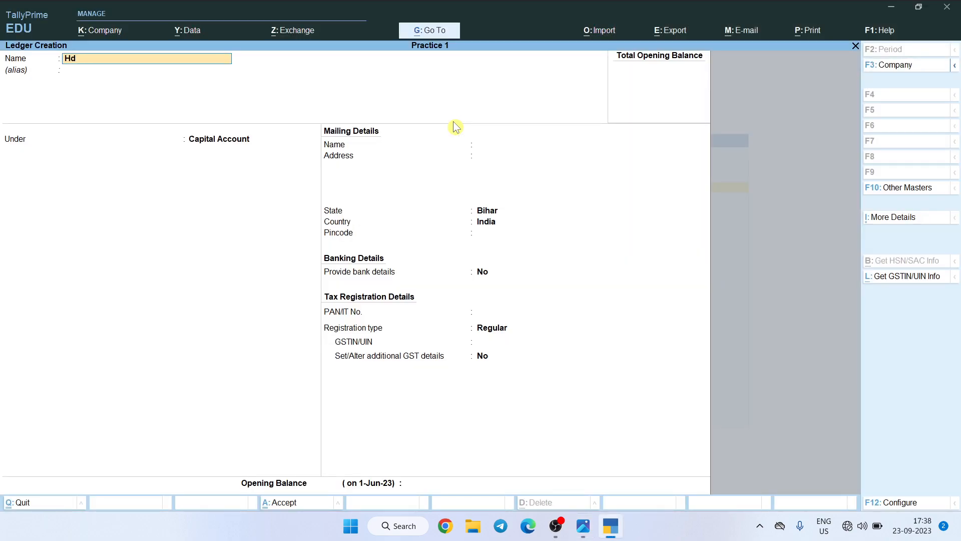
pyautogui.write('fc Bank')
pyautogui.press('Return')
pyautogui.press('Return')
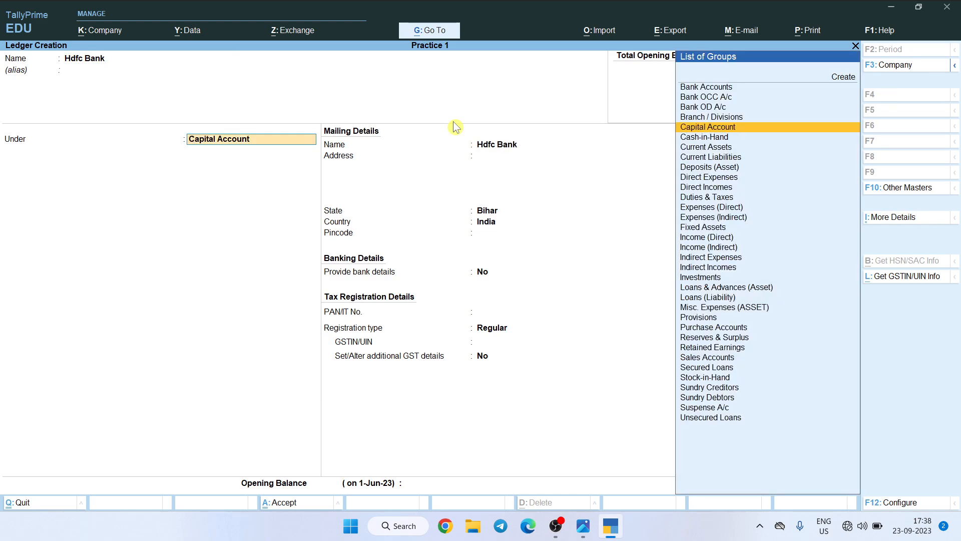
pyautogui.write('Bank')
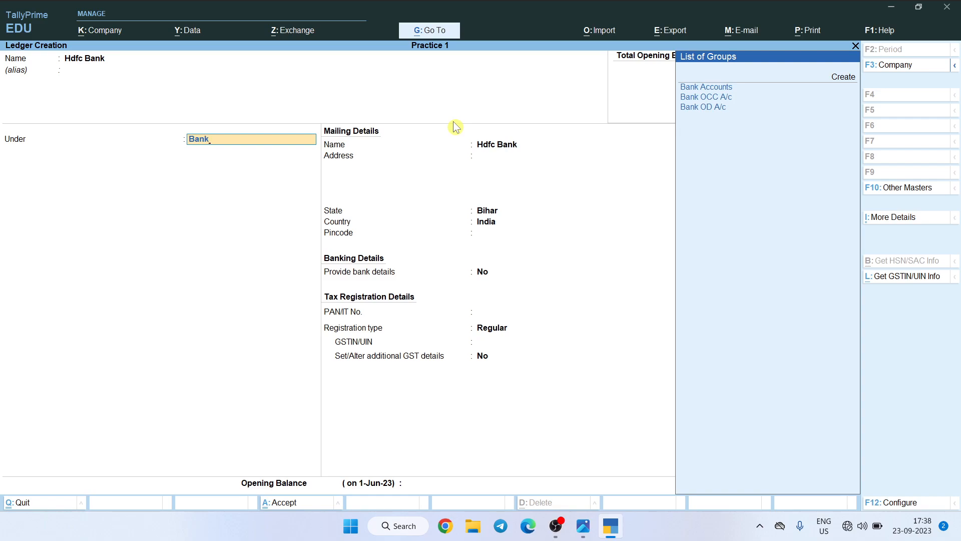
pyautogui.press('Return')
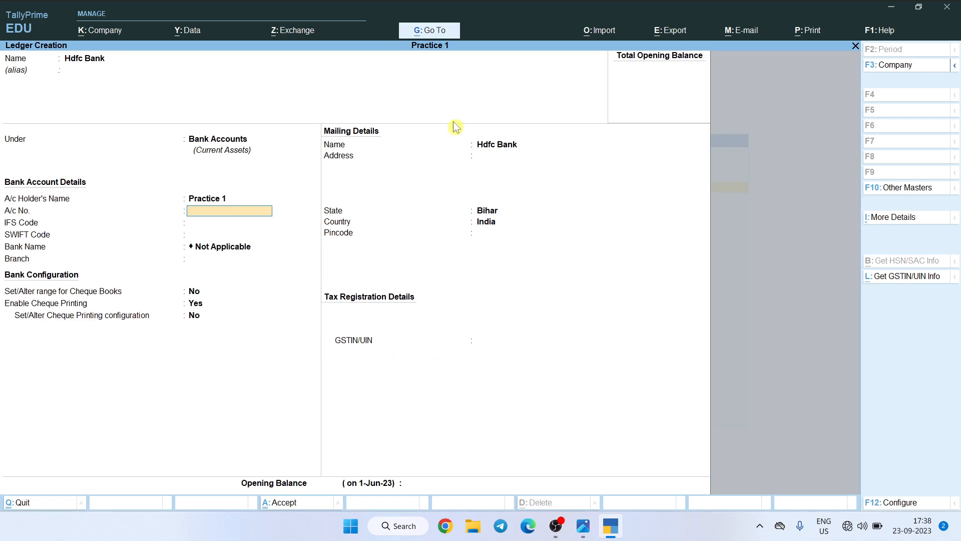
pyautogui.hotkey('ctrl', 'a')
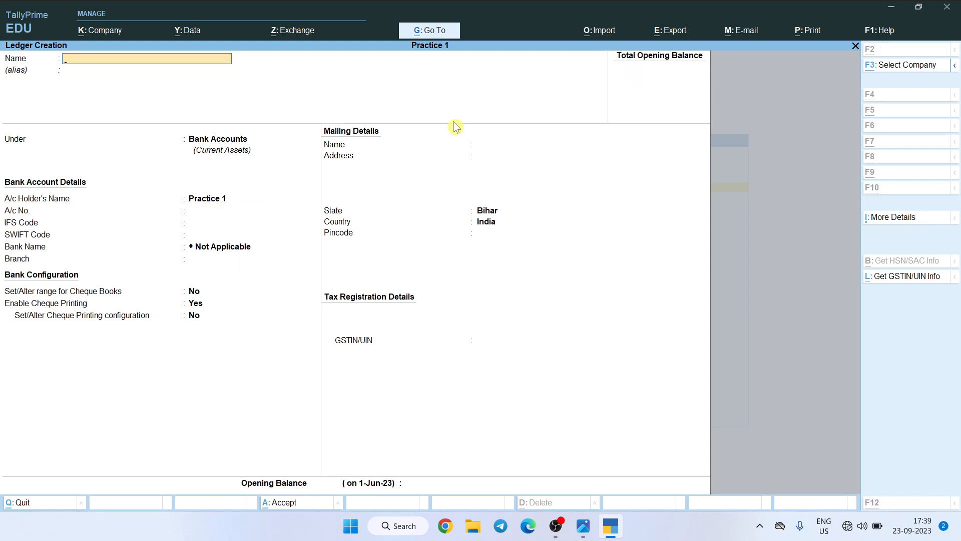
# Consult the office furniture transaction in the practice questions and create a Furniture A/c ledger under Fixed Assets
pyautogui.hotkey('alt', 'Tab')
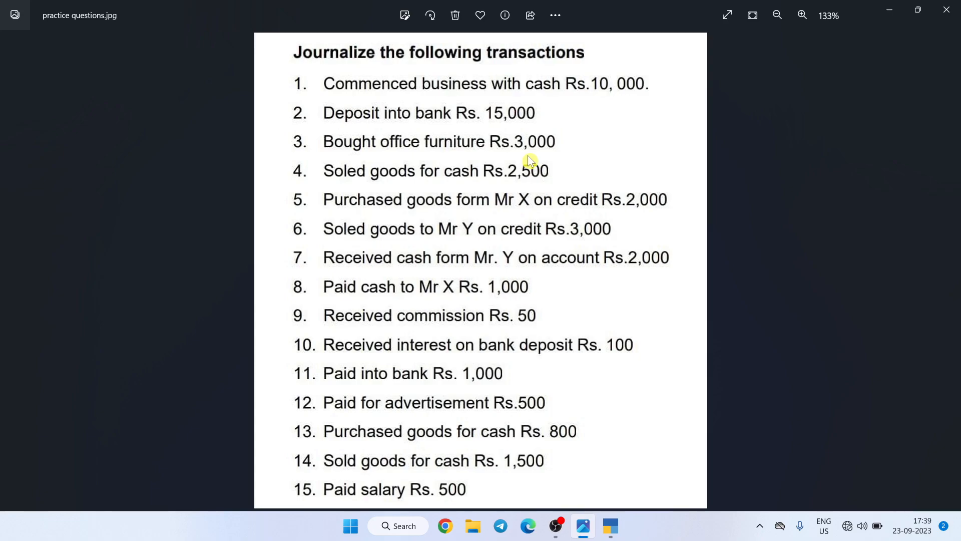
pyautogui.hotkey('alt', 'Tab')
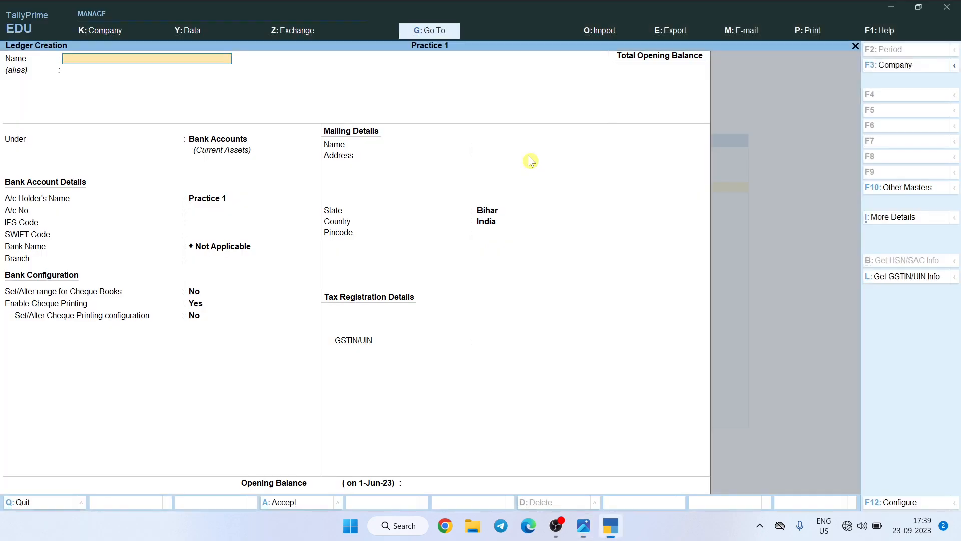
pyautogui.write('Furniture a/c')
pyautogui.press('Return')
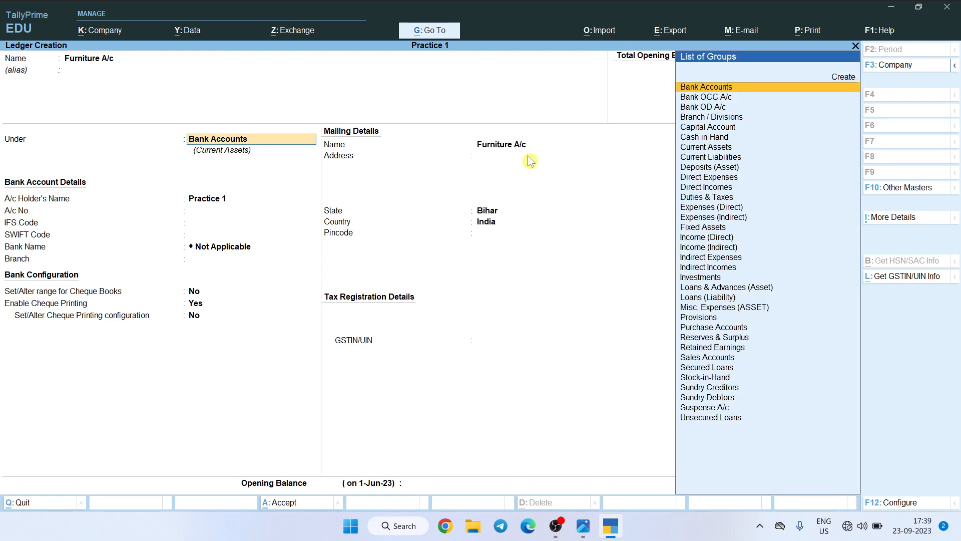
pyautogui.write('Fixed')
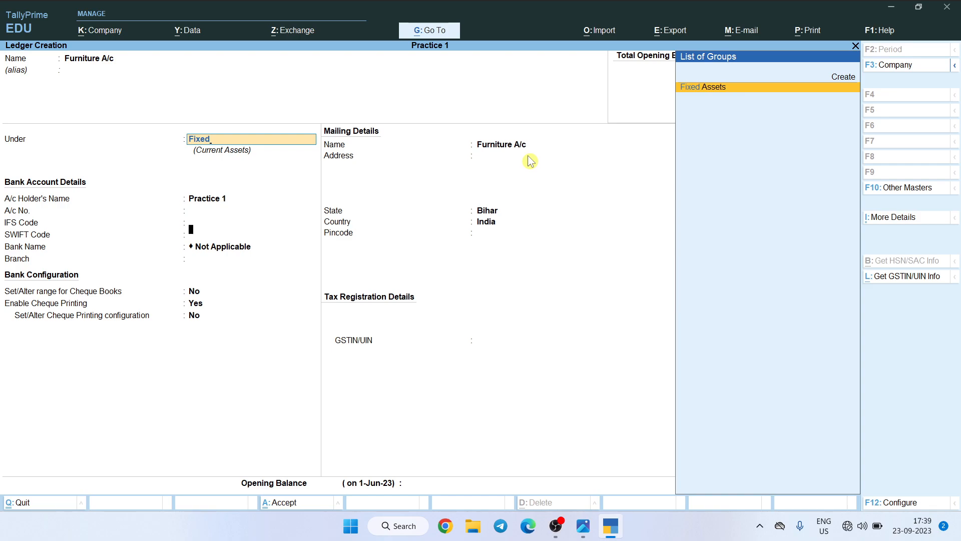
pyautogui.press('Return')
pyautogui.press('Return')
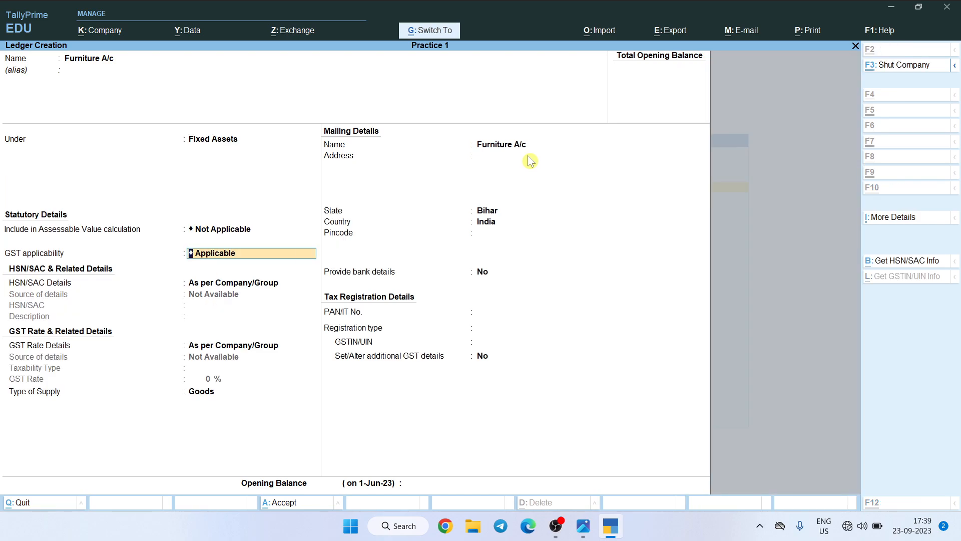
pyautogui.hotkey('ctrl', 'a')
# Consult the cash sale transaction in the practice questions and create a Sales A/c ledger under Sales Accounts
pyautogui.hotkey('alt', 'Tab')
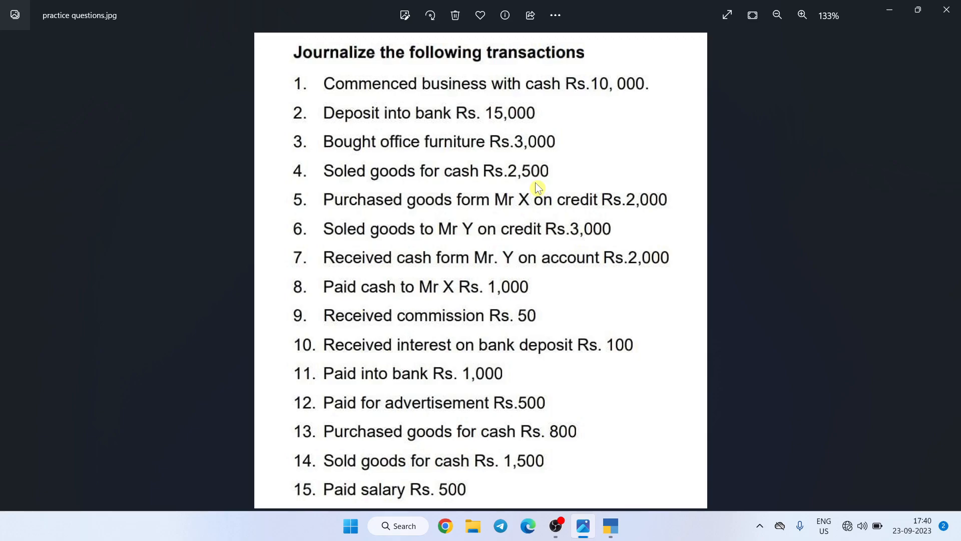
pyautogui.hotkey('alt', 'Tab')
pyautogui.write('Sales a/c')
pyautogui.press('Return')
pyautogui.press('Return')
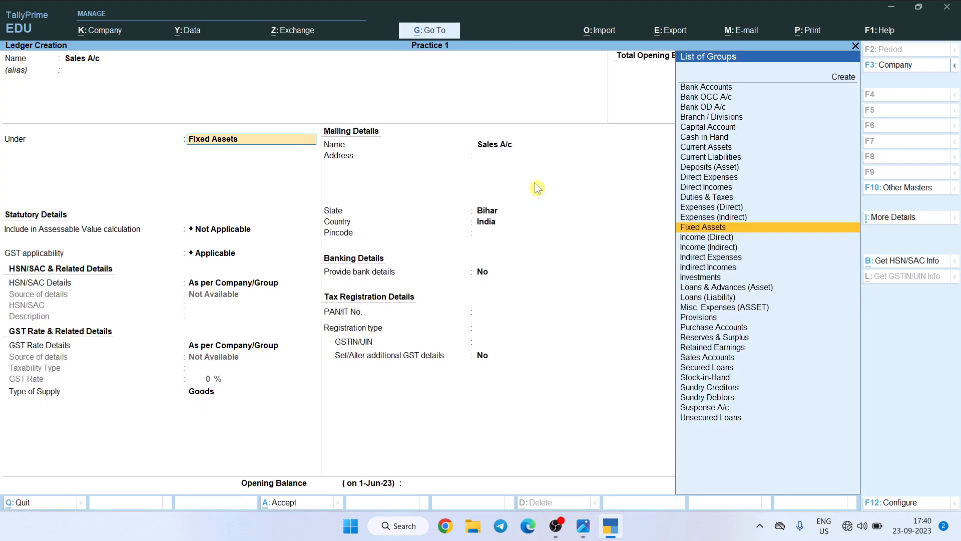
pyautogui.write('Sales')
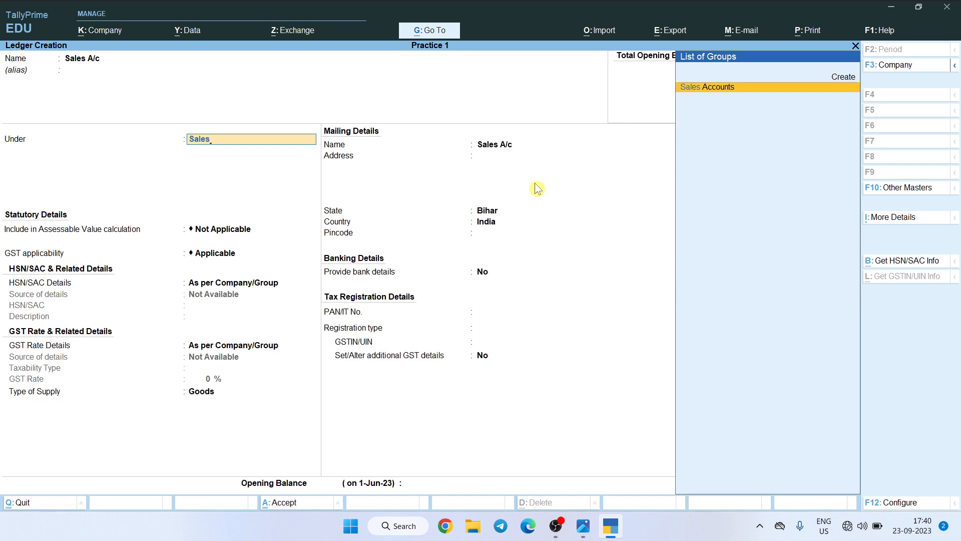
pyautogui.press('Return')
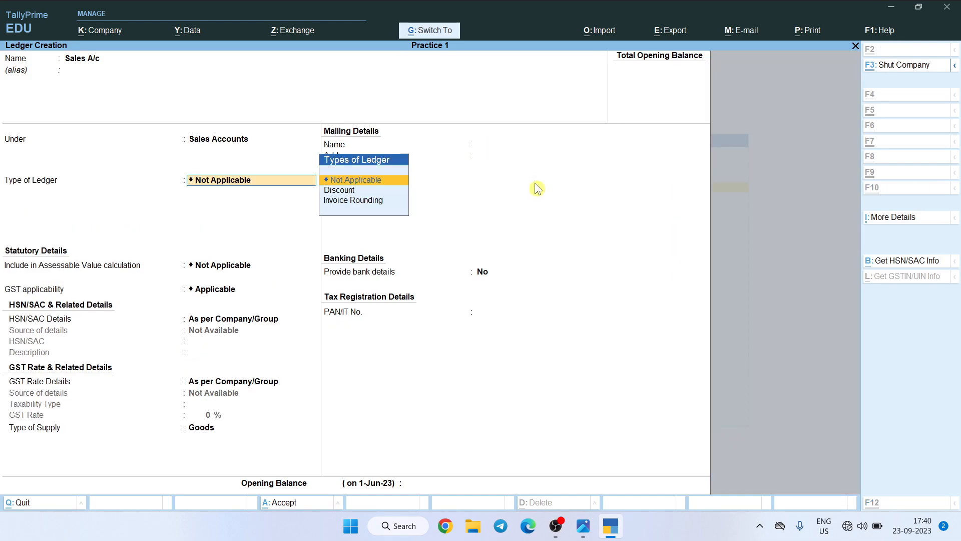
pyautogui.hotkey('ctrl', 'a')
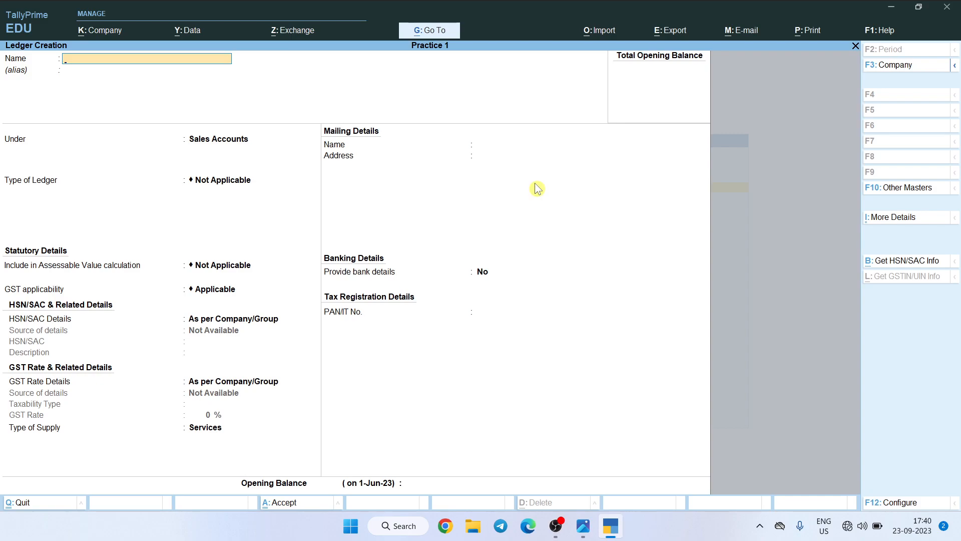
# Consult the credit purchase transaction in the practice questions and create a Purchase A./c ledger under Purchase Accounts
pyautogui.hotkey('alt', 'Tab')
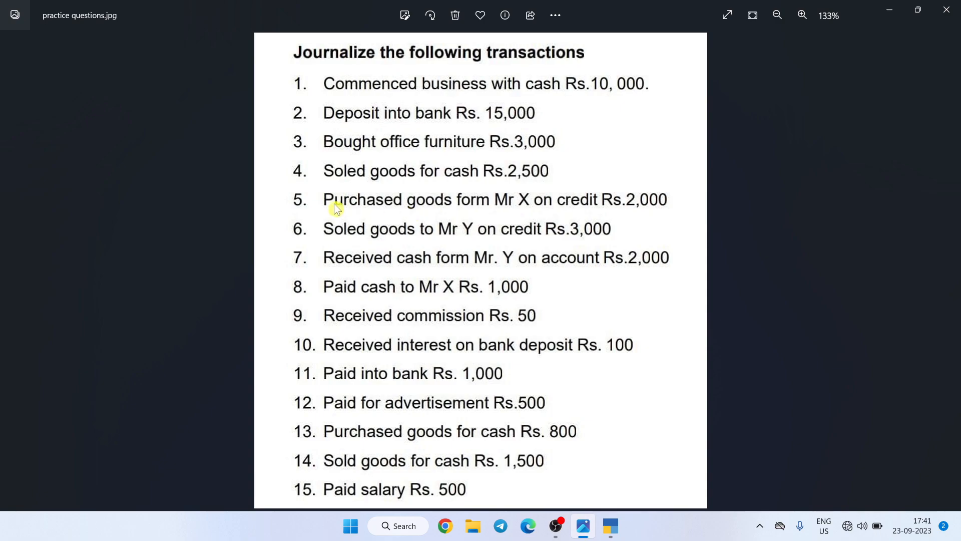
pyautogui.hotkey('alt', 'Tab')
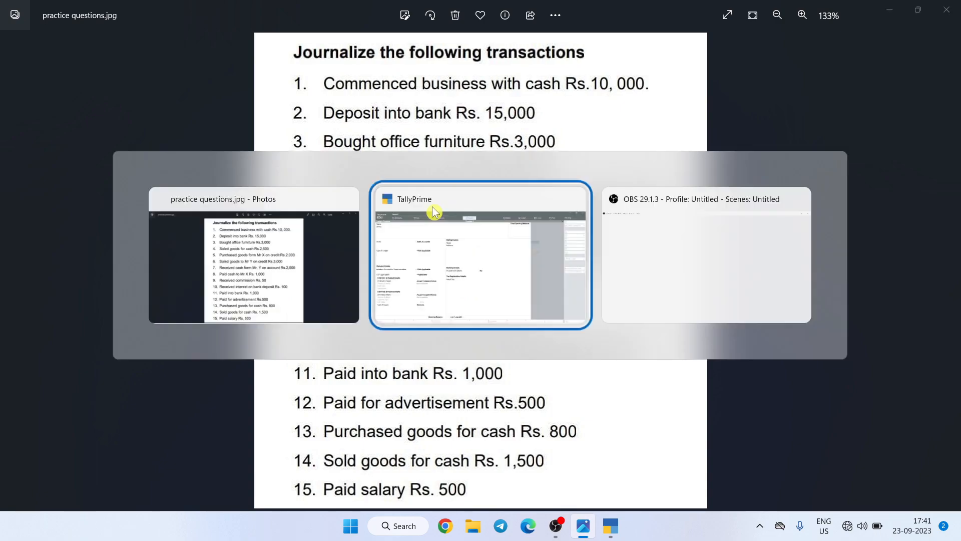
pyautogui.write('Purchase a./c')
pyautogui.press('Return')
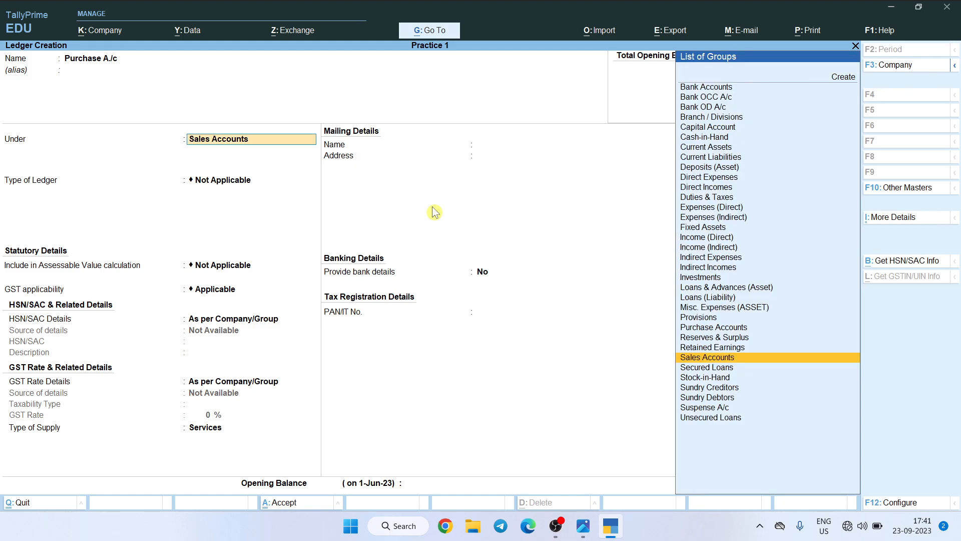
pyautogui.write('Pur')
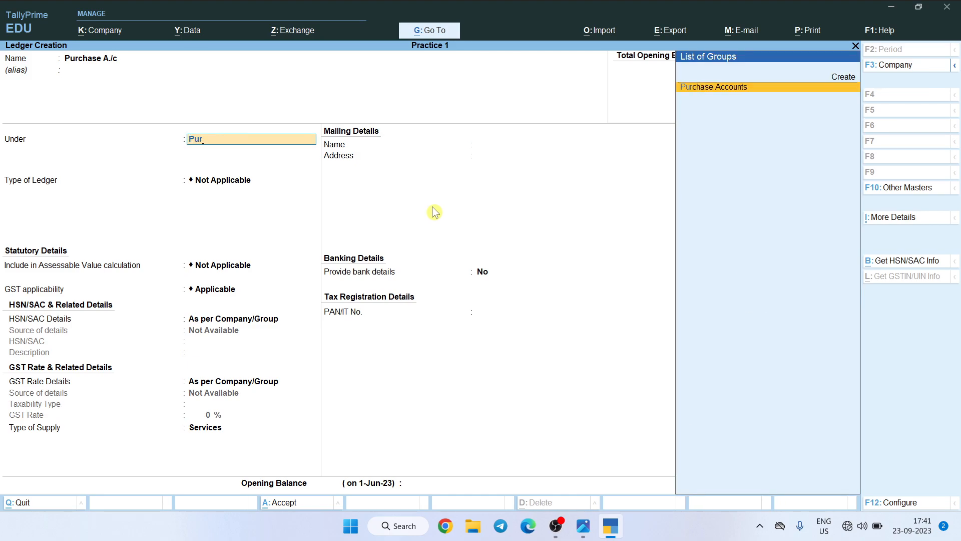
pyautogui.press('Return')
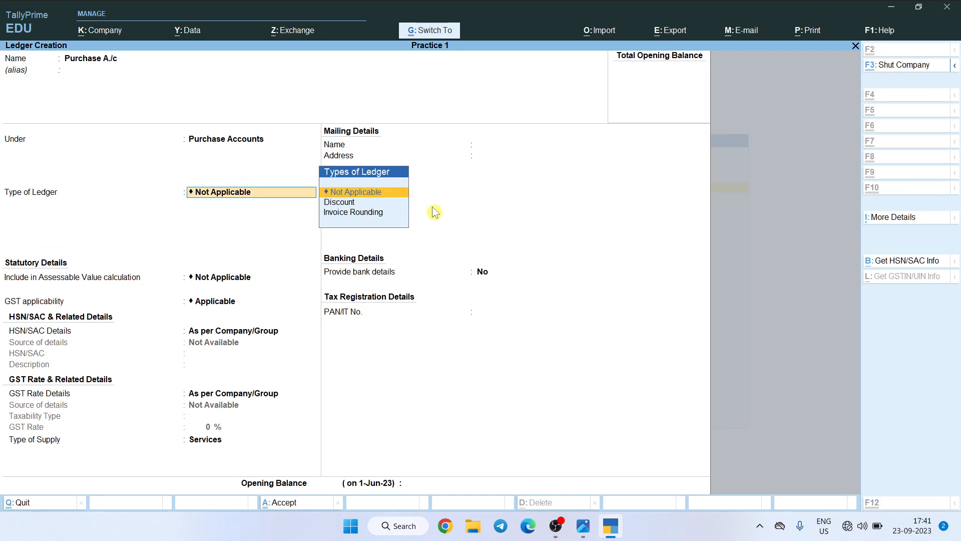
pyautogui.hotkey('ctrl', 'a')
# Check the supplier in the credit purchase transaction and create a Mr x A/c ledger under Sundry Creditors with the default details
pyautogui.hotkey('alt', 'Tab')
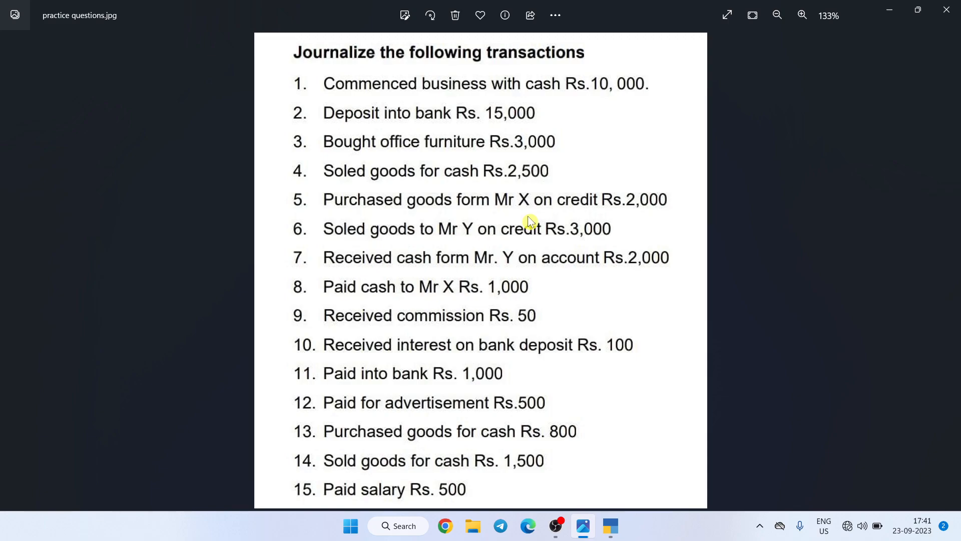
pyautogui.hotkey('alt', 'Tab')
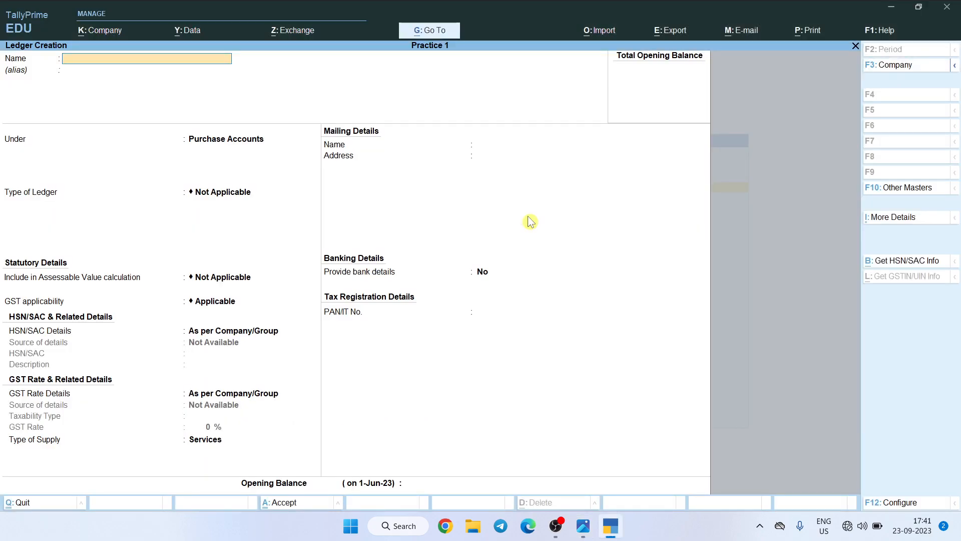
pyautogui.write('Mr x A/c')
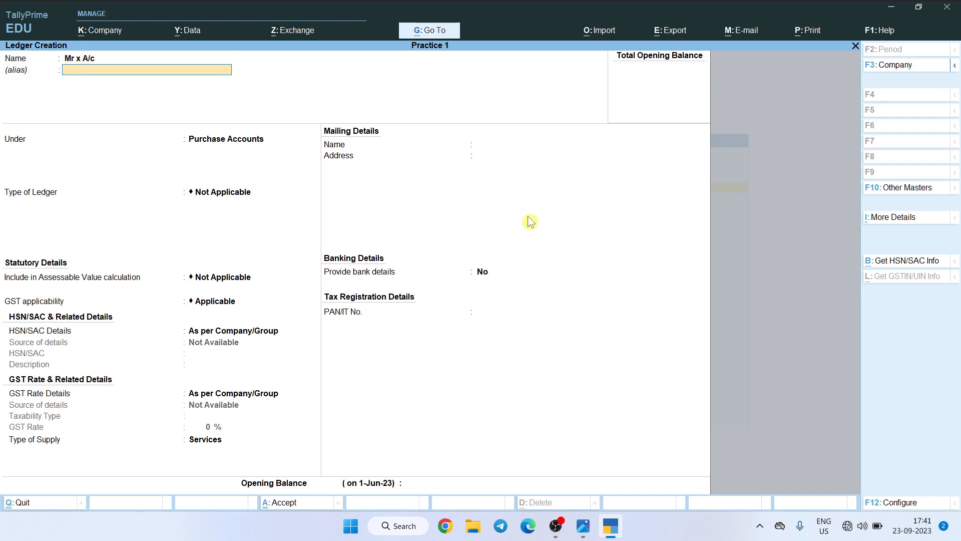
pyautogui.press('Return')
pyautogui.write('Sundr')
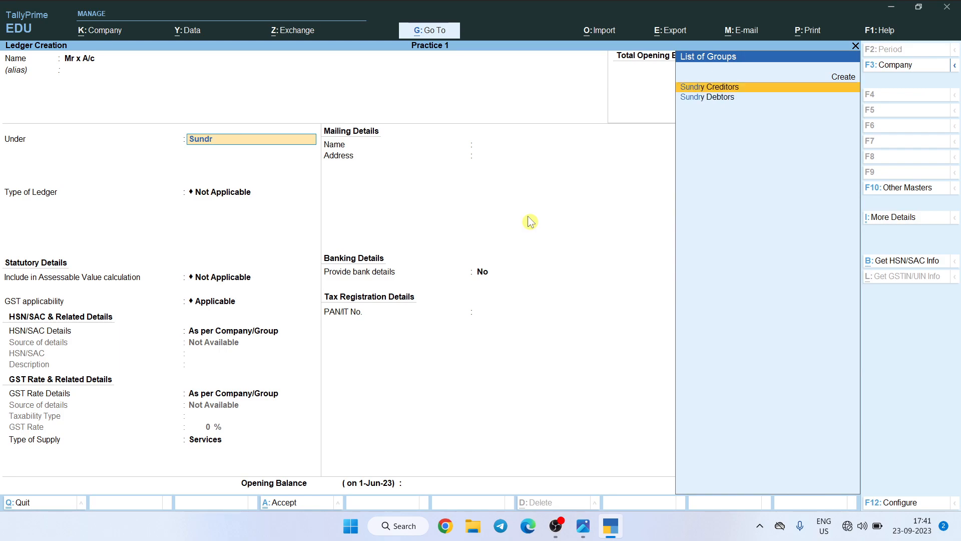
pyautogui.press('Return')
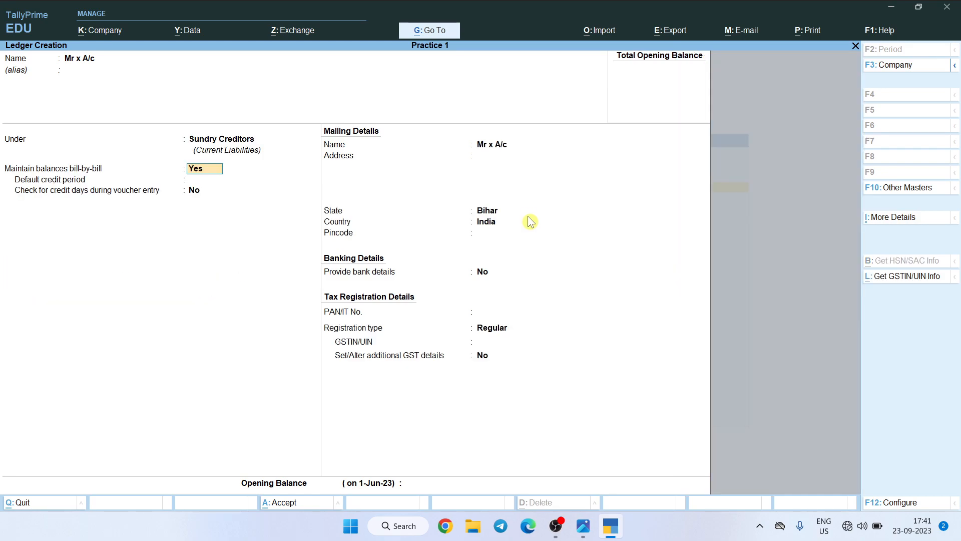
pyautogui.hotkey('ctrl', 'a')
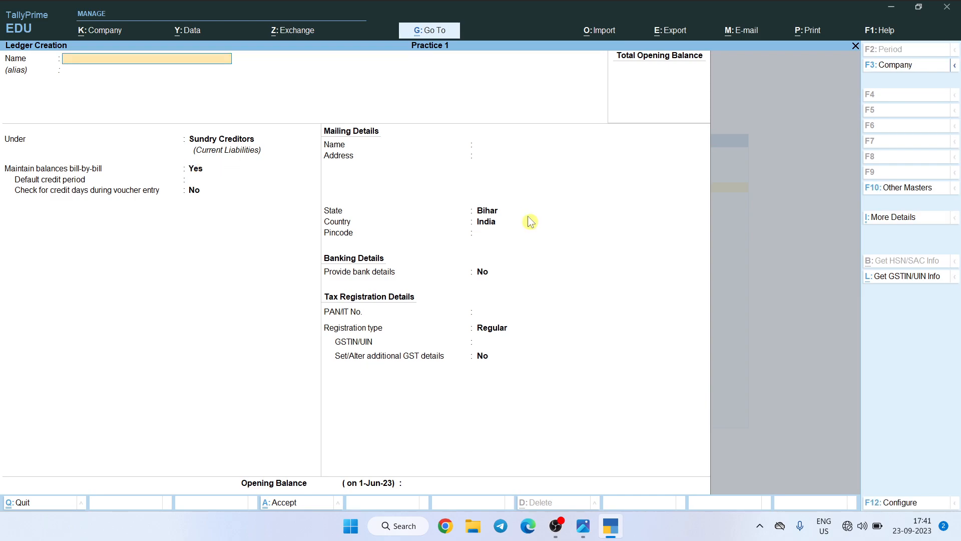
# Check the customer in the credit sale transaction and create a Mr Y A/c ledger under Sundry Debtors with the default details
pyautogui.hotkey('alt', 'Tab')
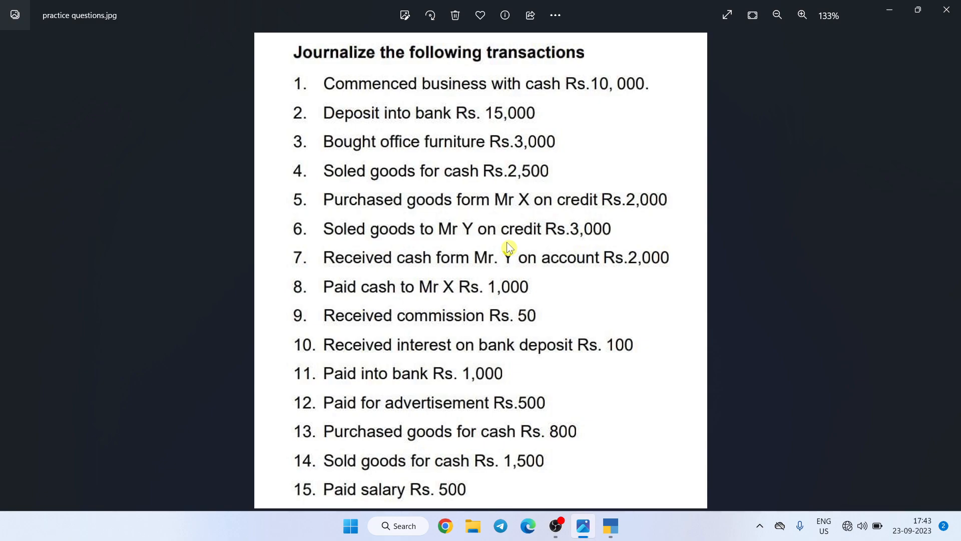
pyautogui.hotkey('alt', 'Tab')
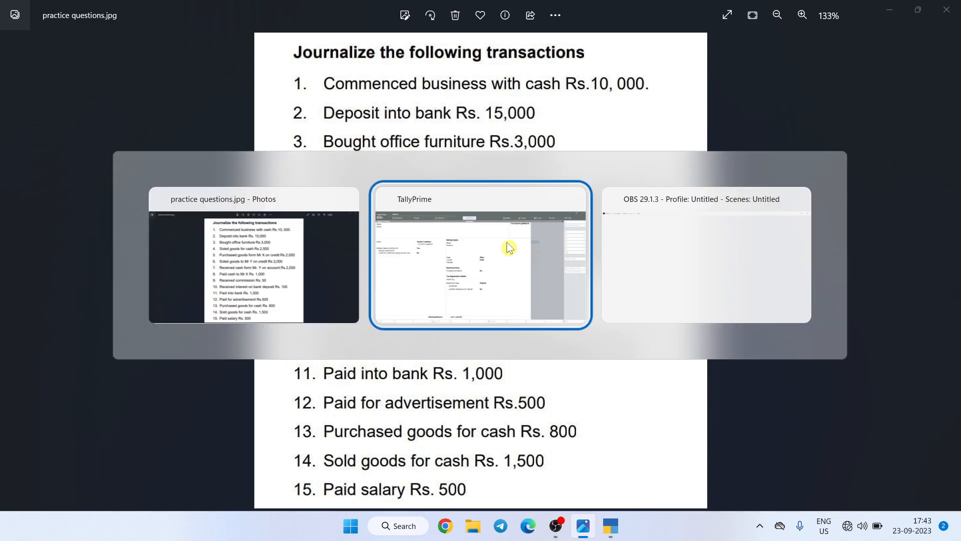
pyautogui.write('Mr Y')
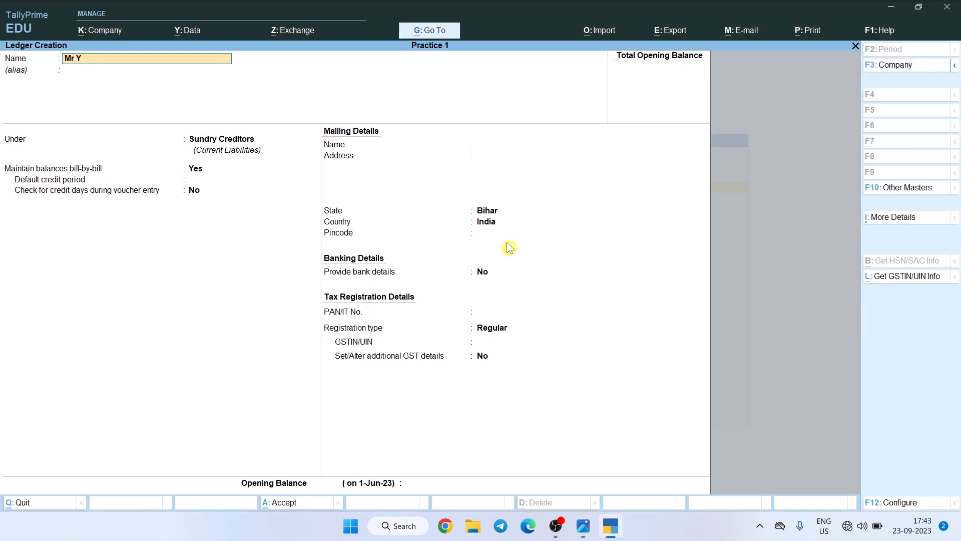
pyautogui.write(' A/c')
pyautogui.press('Return')
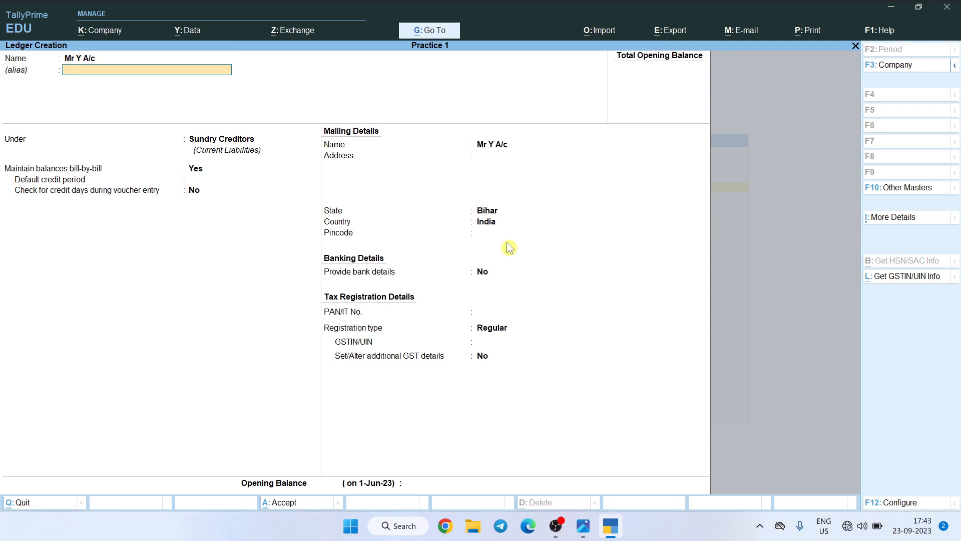
pyautogui.write('Sundr')
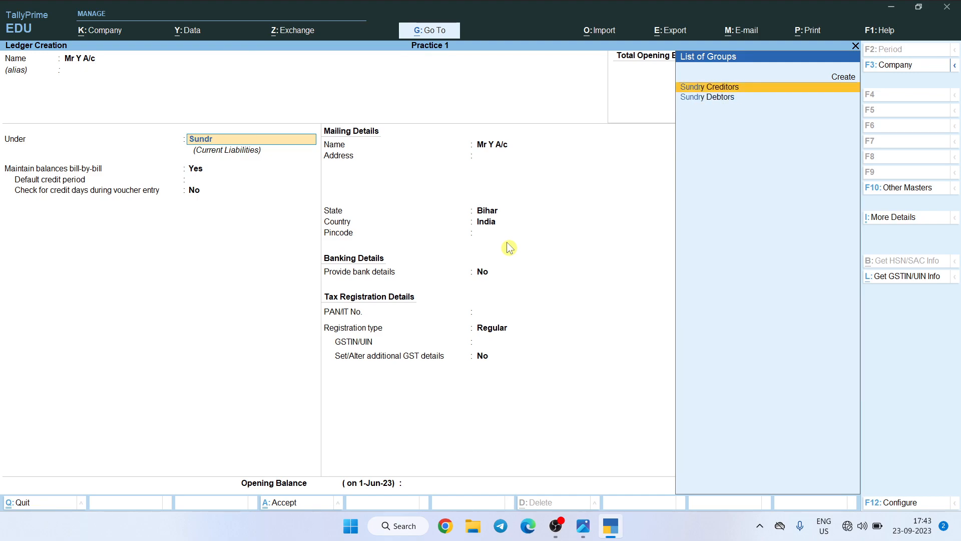
pyautogui.press('Down')
pyautogui.press('Return')
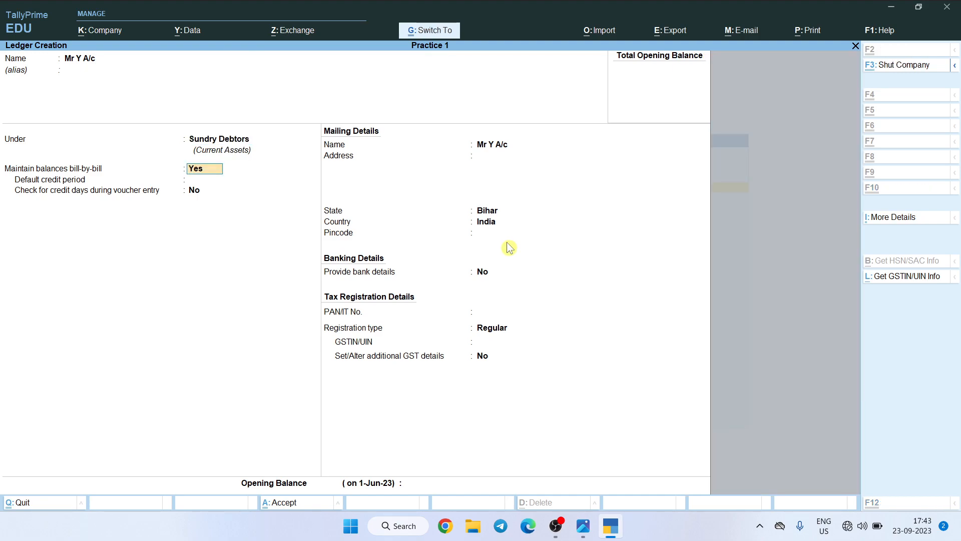
pyautogui.hotkey('ctrl', 'a')
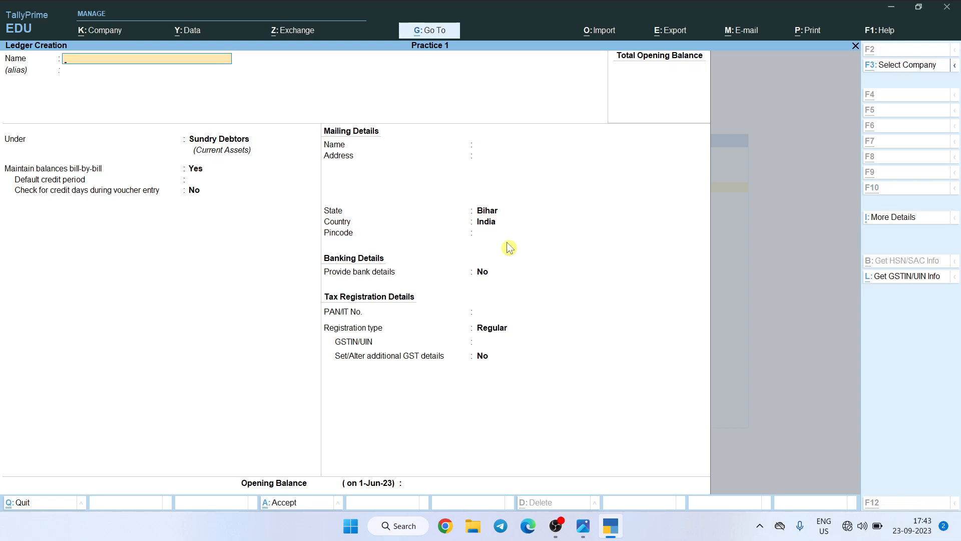
# Consult the received commission transaction in the practice questions and name the new ledger Commisssion Received A/c
pyautogui.hotkey('alt', 'Tab')
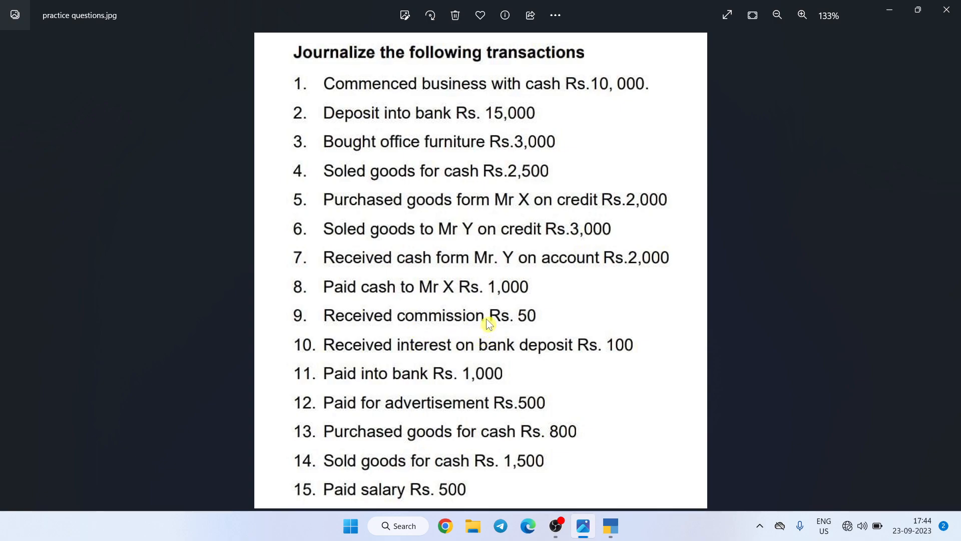
pyautogui.hotkey('alt', 'Tab')
pyautogui.write('C')
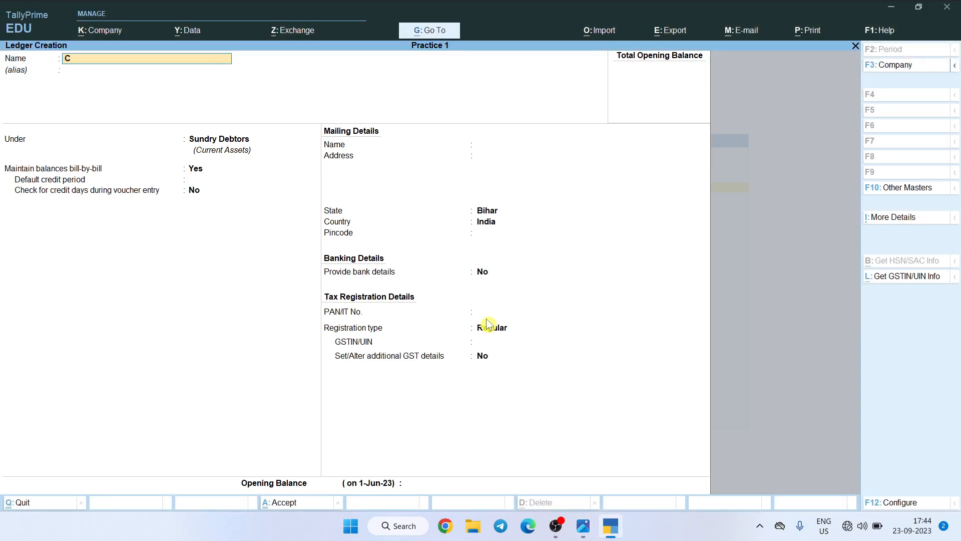
pyautogui.write('ommisssion Received a/c')
pyautogui.press('Return')
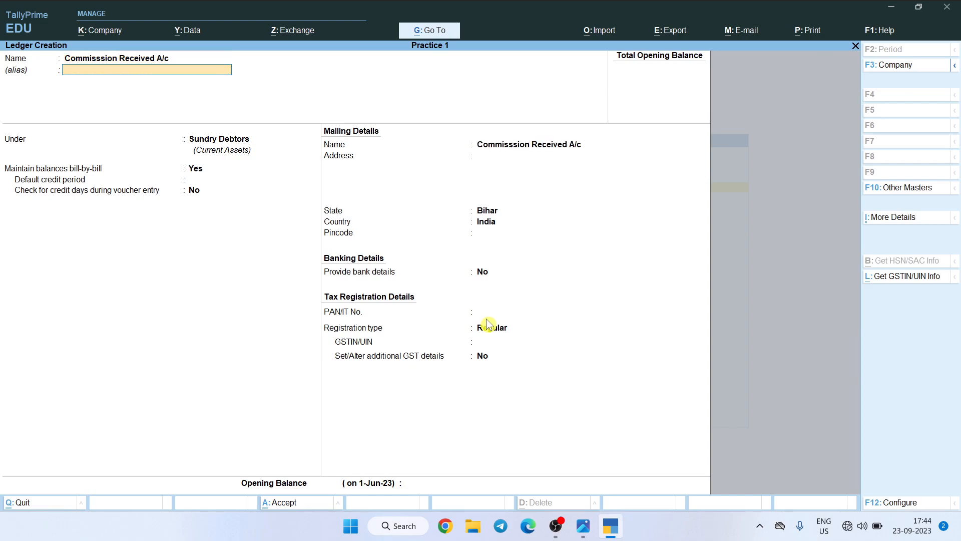
# Place the commission ledger under the Indirect Incomes group and save it with the default details
pyautogui.press('Return')
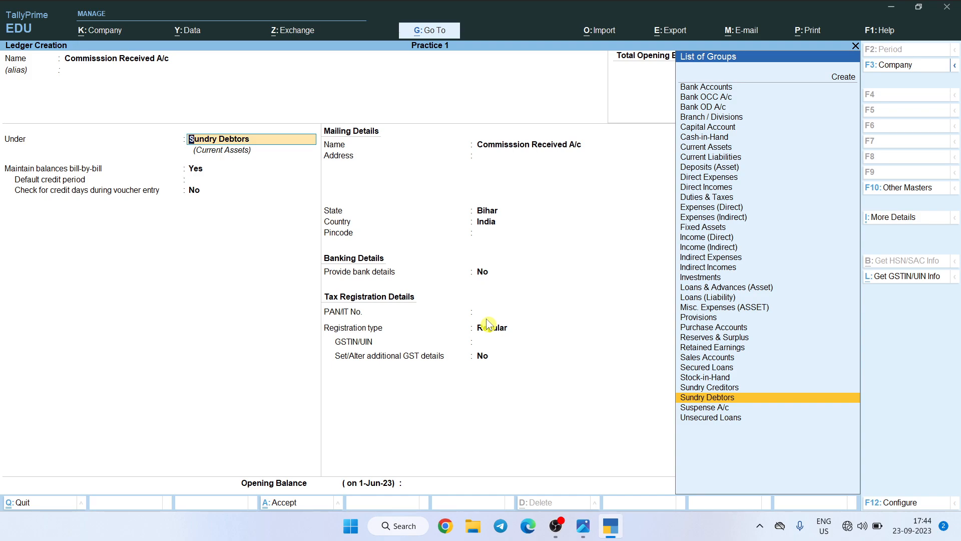
pyautogui.write('Ind')
pyautogui.press('Down')
pyautogui.press('Down')
pyautogui.press('Down')
pyautogui.press('Down')
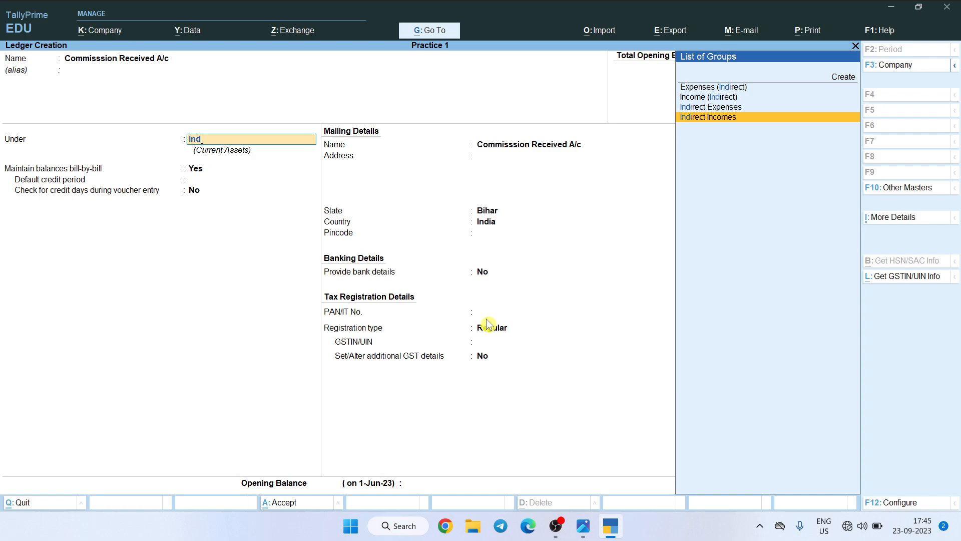
pyautogui.press('Return')
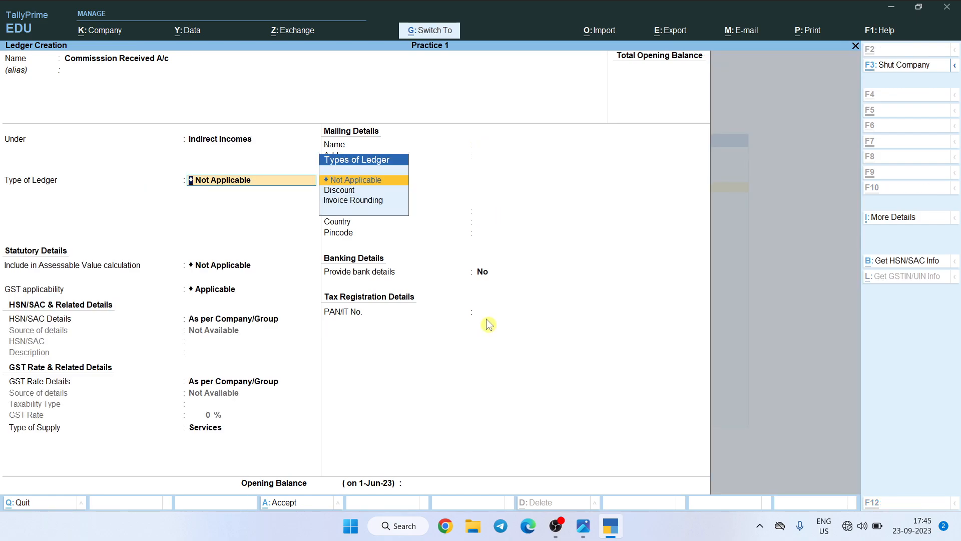
pyautogui.hotkey('ctrl', 'a')
# Consult the bank deposit interest transaction and create an Int on Deposite Rec ledger under Indirect Incomes with the default details
pyautogui.hotkey('alt', 'Tab')
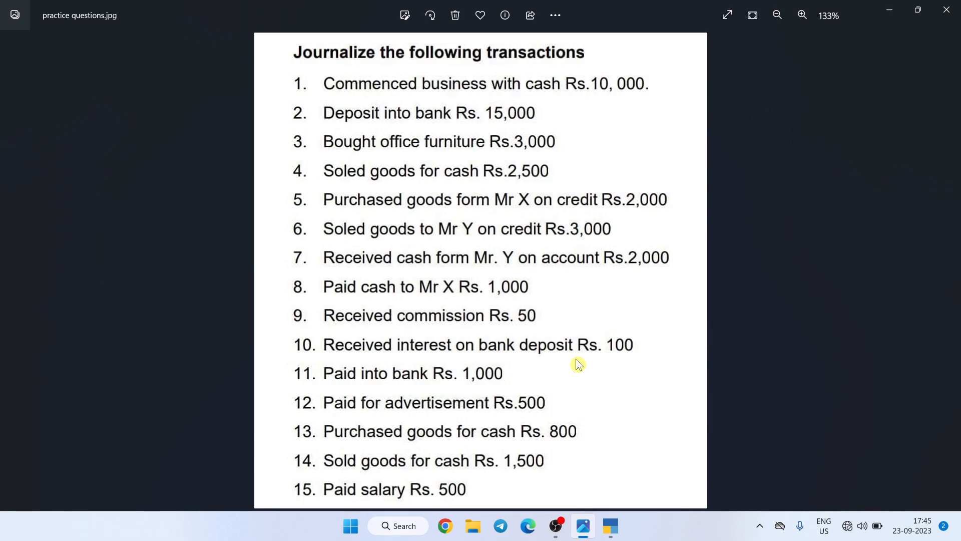
pyautogui.hotkey('alt', 'Tab')
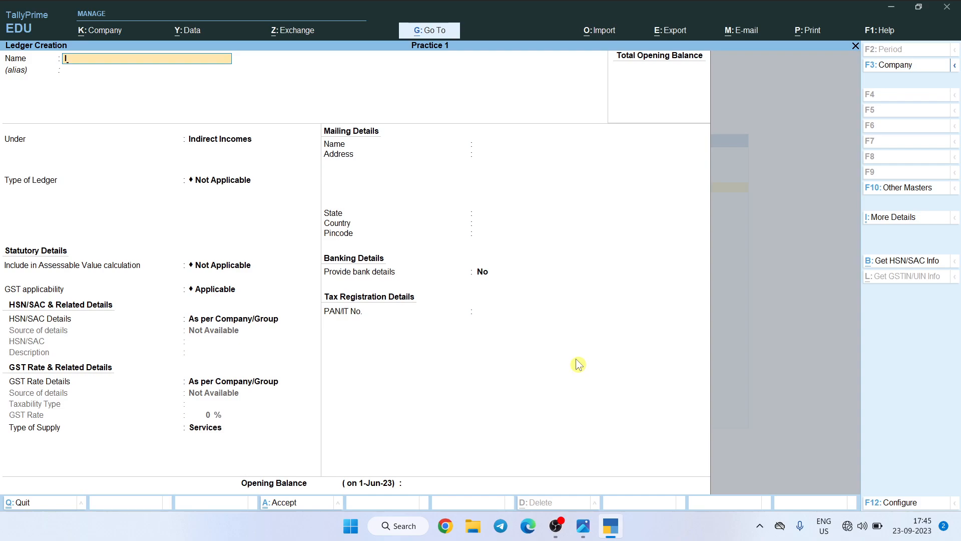
pyautogui.write('Int on Deposite Rec')
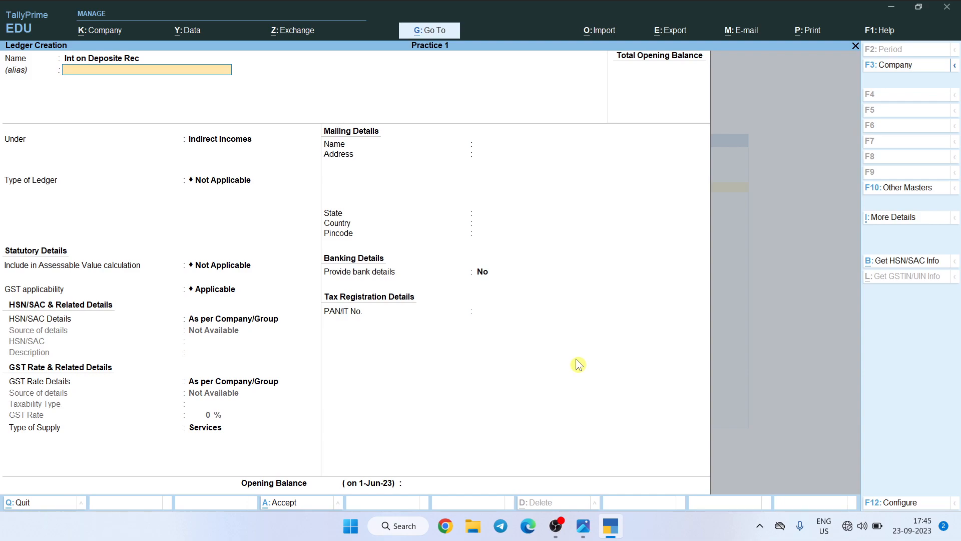
pyautogui.press('Return')
pyautogui.press('Return')
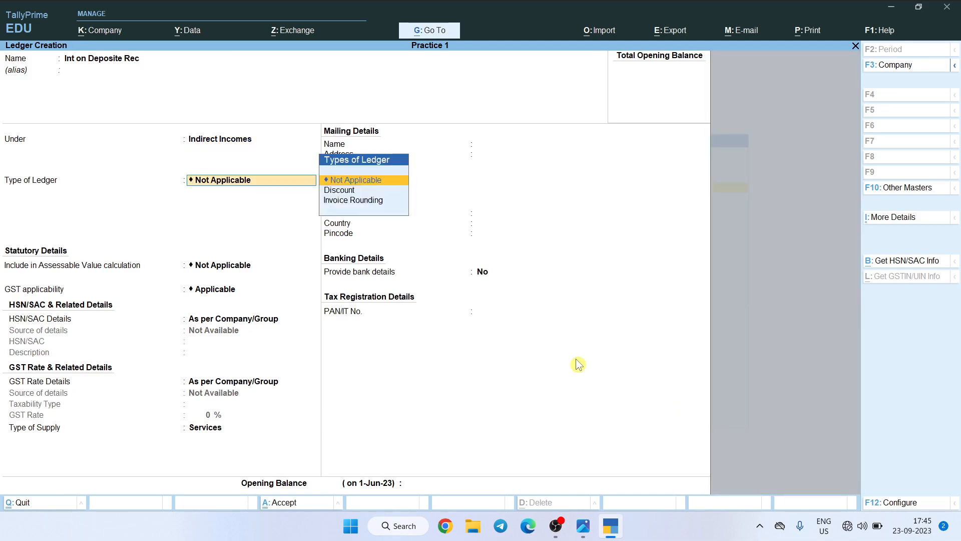
pyautogui.hotkey('ctrl', 'a')
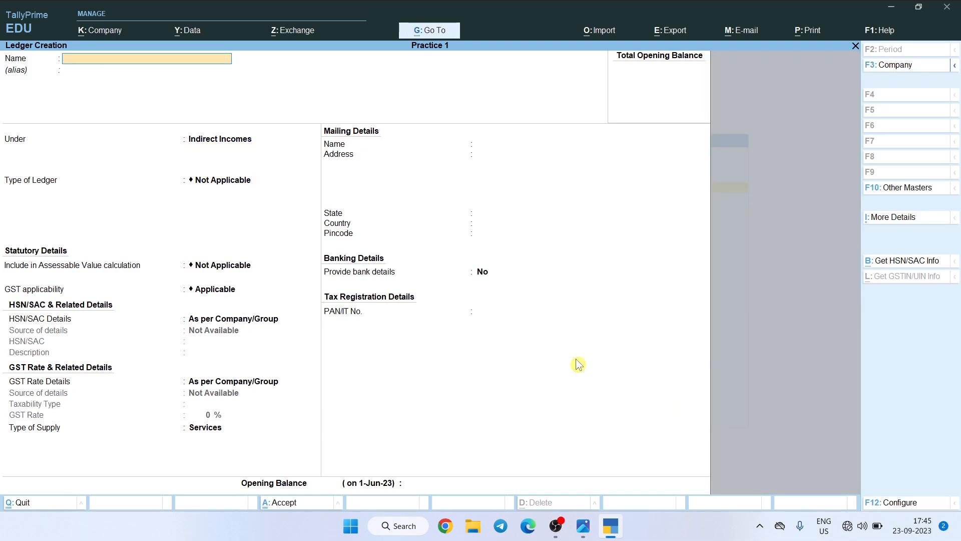
# Check the advertisement payment in the practice questions and create an Advertisment A/c ledger under Indirect Expenses with the default details
pyautogui.hotkey('alt', 'Tab')
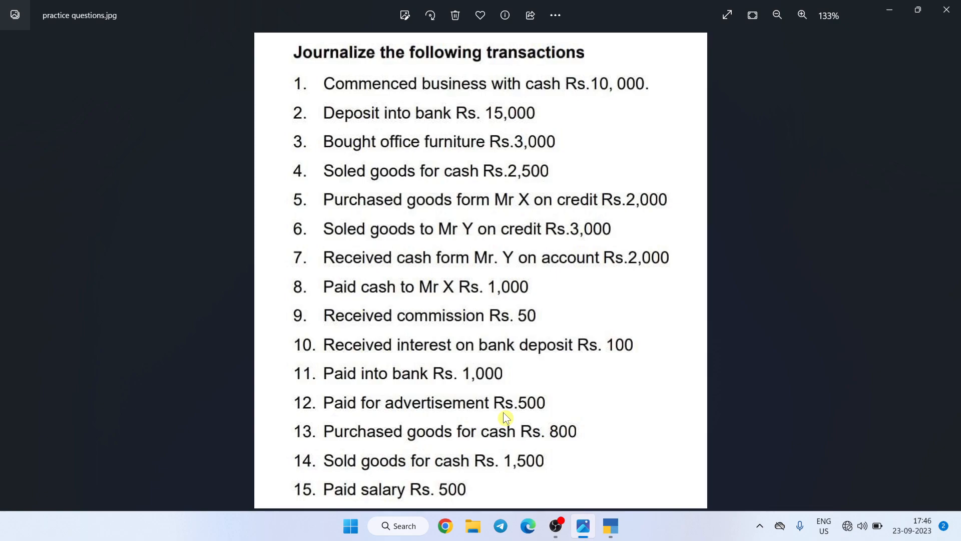
pyautogui.hotkey('alt', 'Tab')
pyautogui.write('Advertisment a/c')
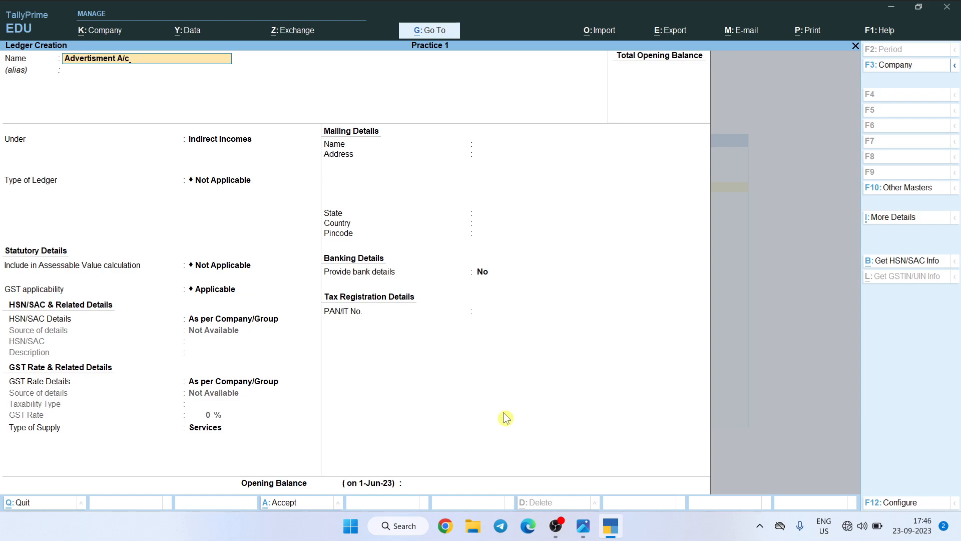
pyautogui.press('Return')
pyautogui.write('Ind')
pyautogui.press('Down')
pyautogui.press('Down')
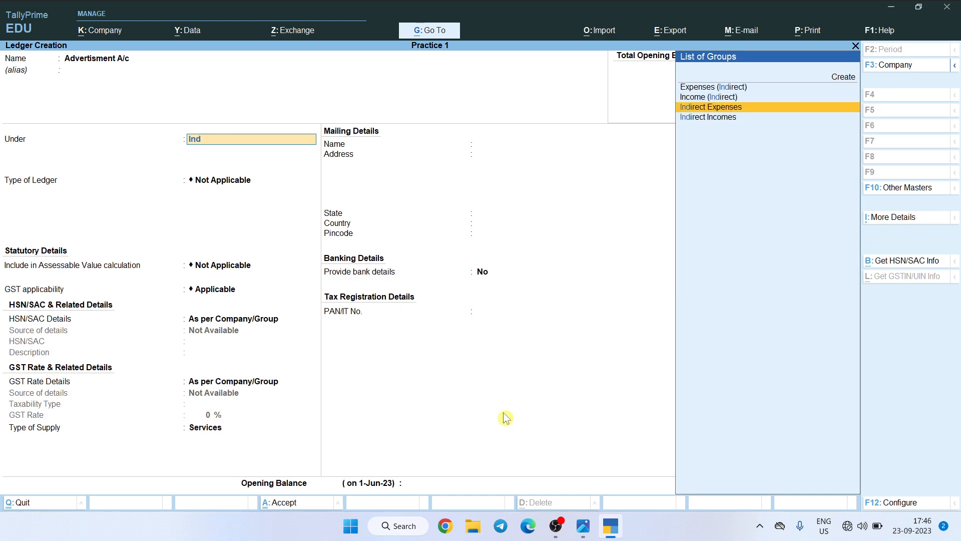
pyautogui.press('Return')
pyautogui.press('Return')
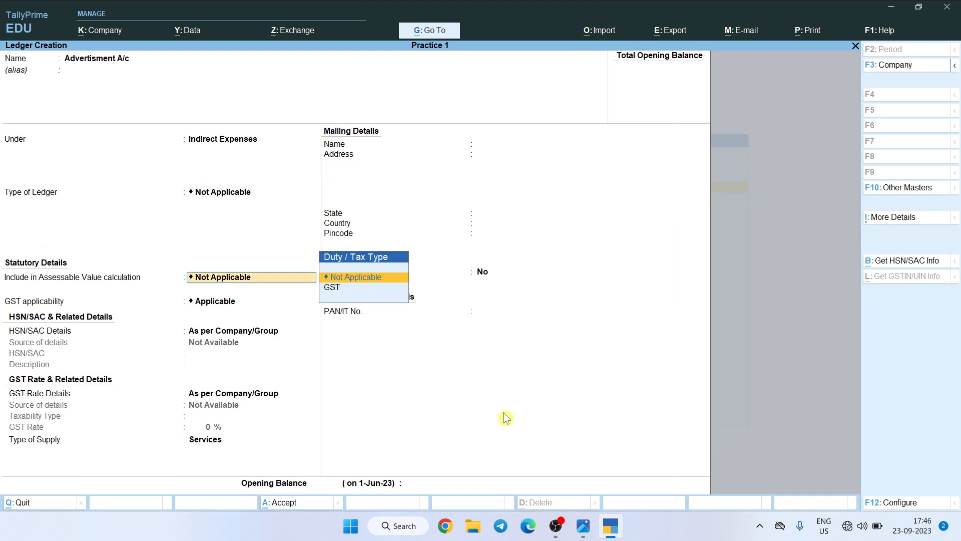
pyautogui.hotkey('ctrl', 'a')
# Consult the salary payment transaction in the practice questions and name the new ledger Salary A/c
pyautogui.hotkey('alt', 'Tab')
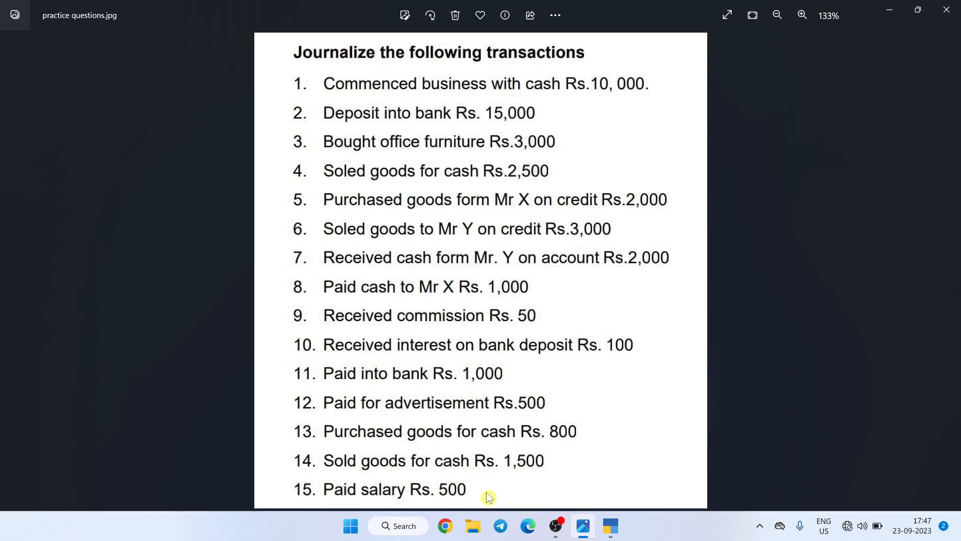
pyautogui.hotkey('alt', 'Tab')
pyautogui.write('Salary')
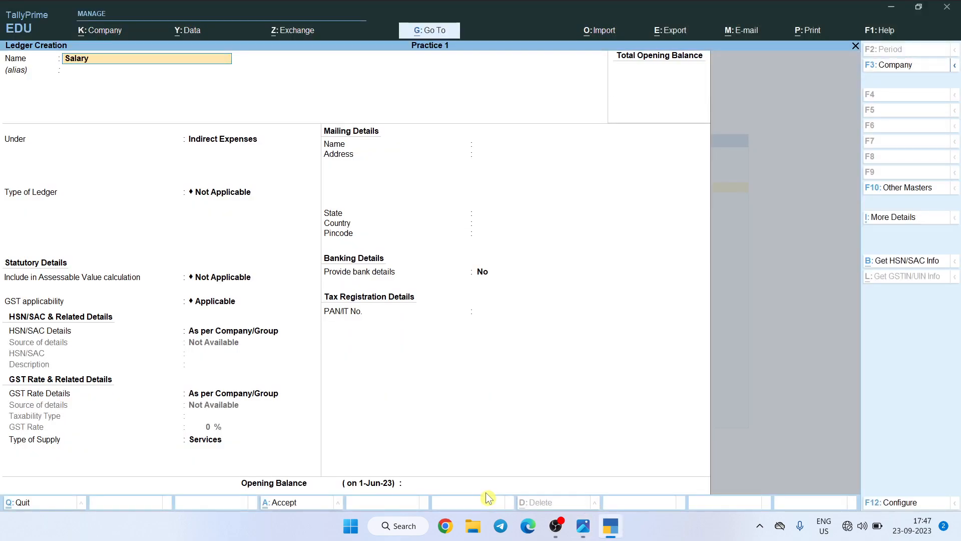
pyautogui.write(' a/c ind Exp')
pyautogui.press('BackSpace')
pyautogui.press('BackSpace')
pyautogui.press('BackSpace')
pyautogui.press('BackSpace')
pyautogui.press('BackSpace')
pyautogui.press('BackSpace')
pyautogui.press('BackSpace')
pyautogui.press('BackSpace')
# Keep the salary ledger under the Indirect Expenses group and save it with the default details
pyautogui.press('Return')
pyautogui.press('Return')
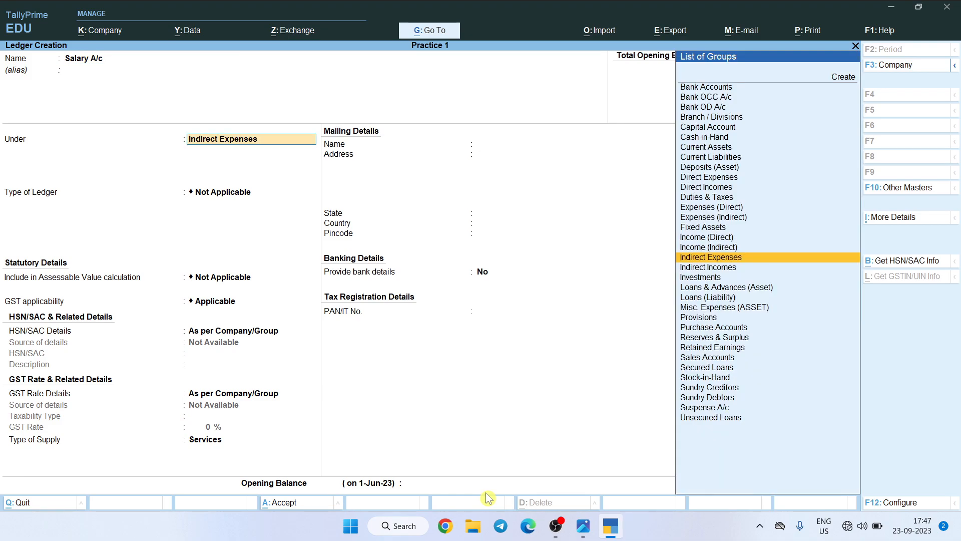
pyautogui.press('Return')
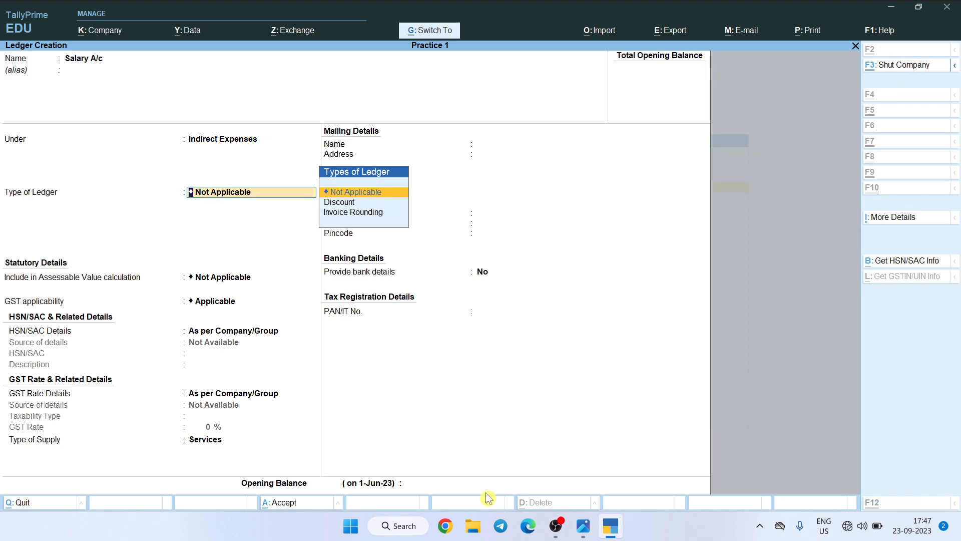
pyautogui.hotkey('ctrl', 'a')
# Check the practice questions for any remaining ledgers, then quit ledger creation and return to the Gateway of Tally
pyautogui.hotkey('alt', 'Tab')
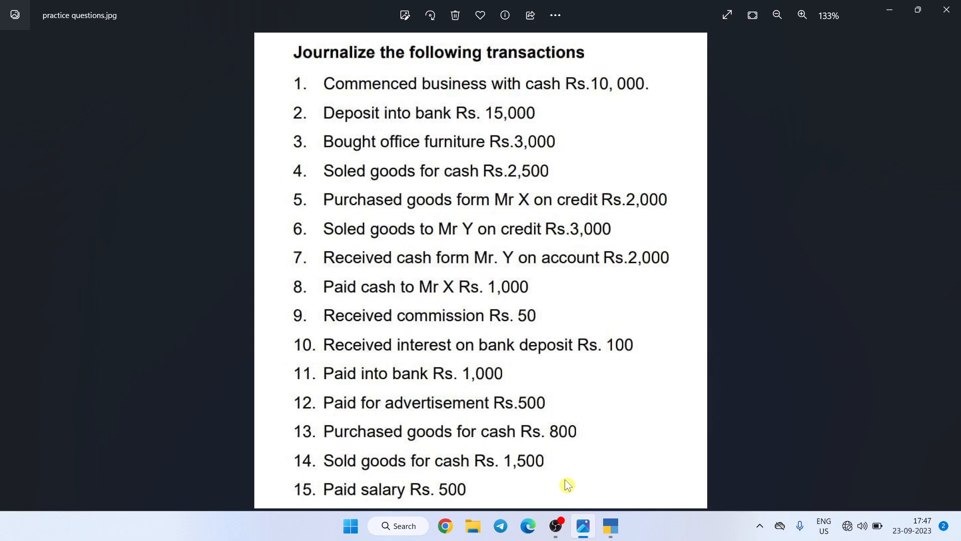
pyautogui.hotkey('alt', 'Tab')
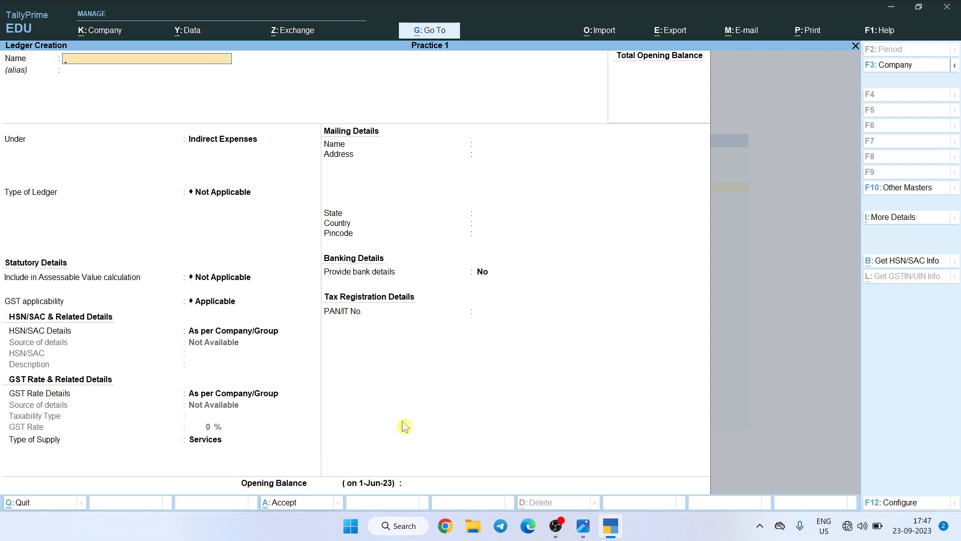
pyautogui.press('Escape')
pyautogui.press('y')
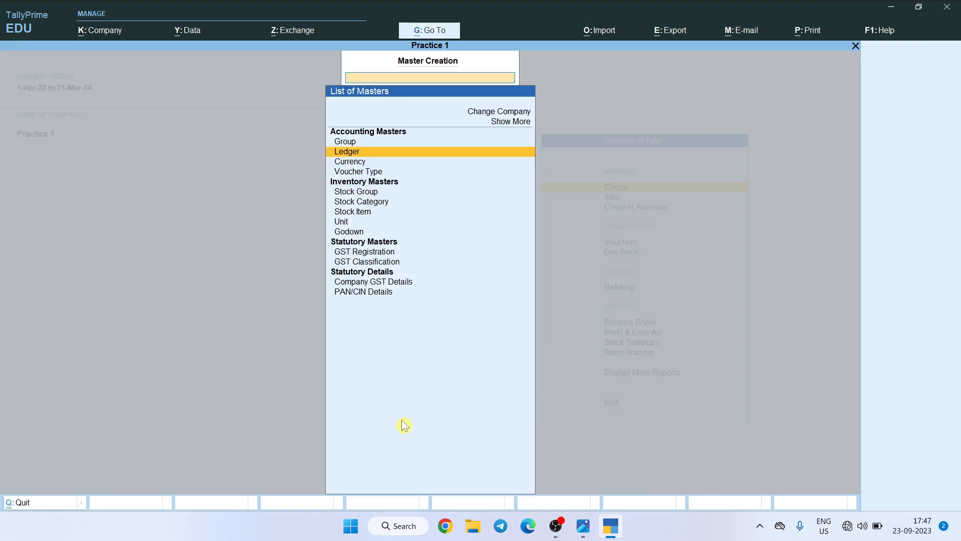
pyautogui.press('Escape')
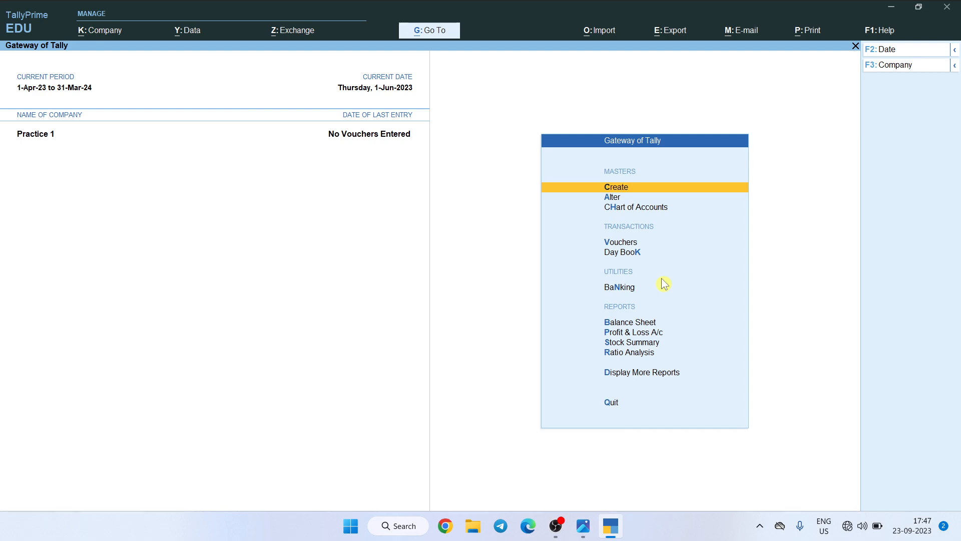
# Display the company's ledgers in the Chart of Accounts and switch the list to the ledger view
pyautogui.press('Down')
pyautogui.press('Down')
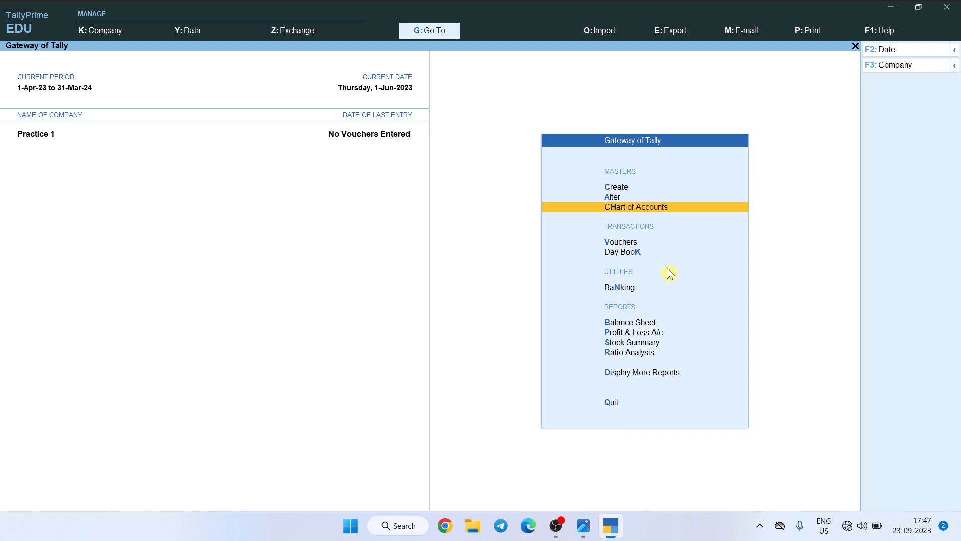
pyautogui.click(722, 213)
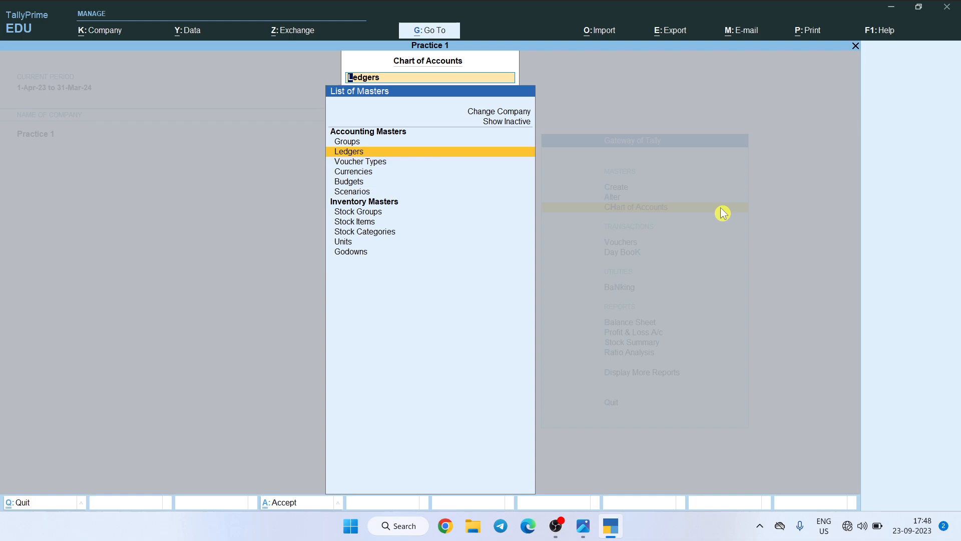
pyautogui.press('Return')
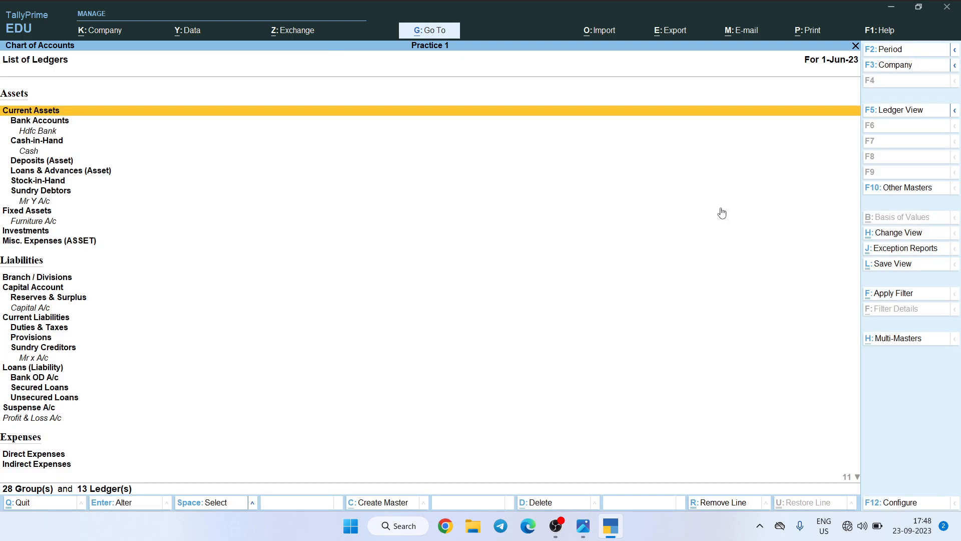
pyautogui.click(897, 113)
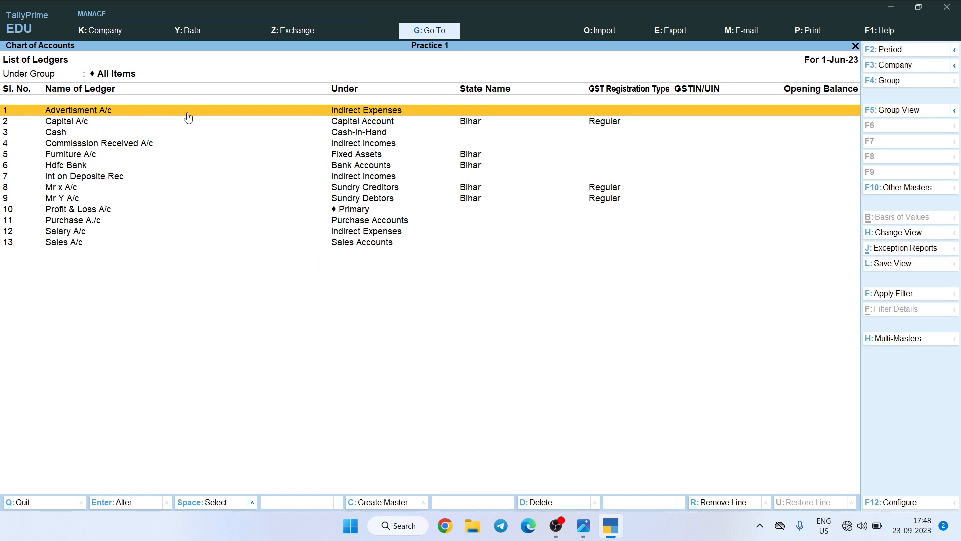
# Go through the list of ledgers down to Sales A/c, checking each ledger's name and the group it is under
pyautogui.press('Down')
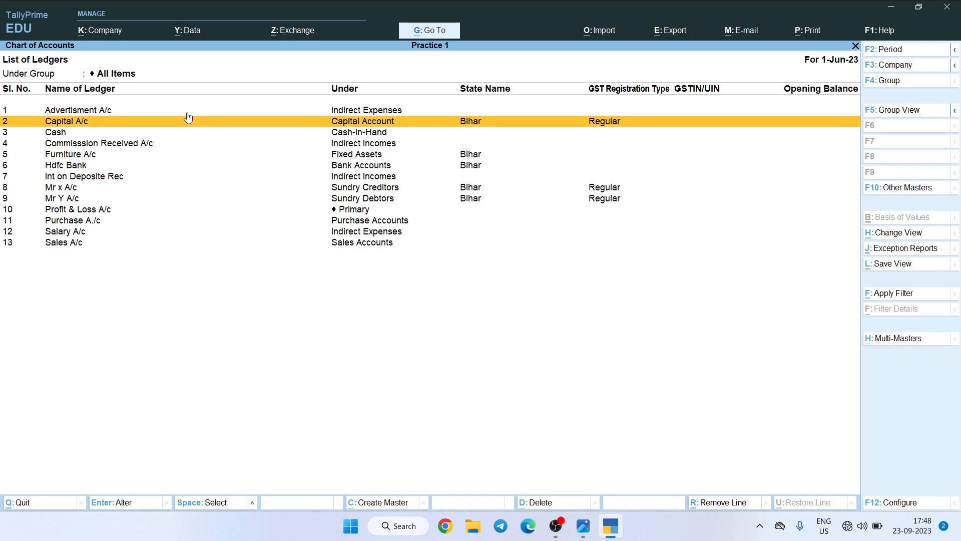
pyautogui.press('Down')
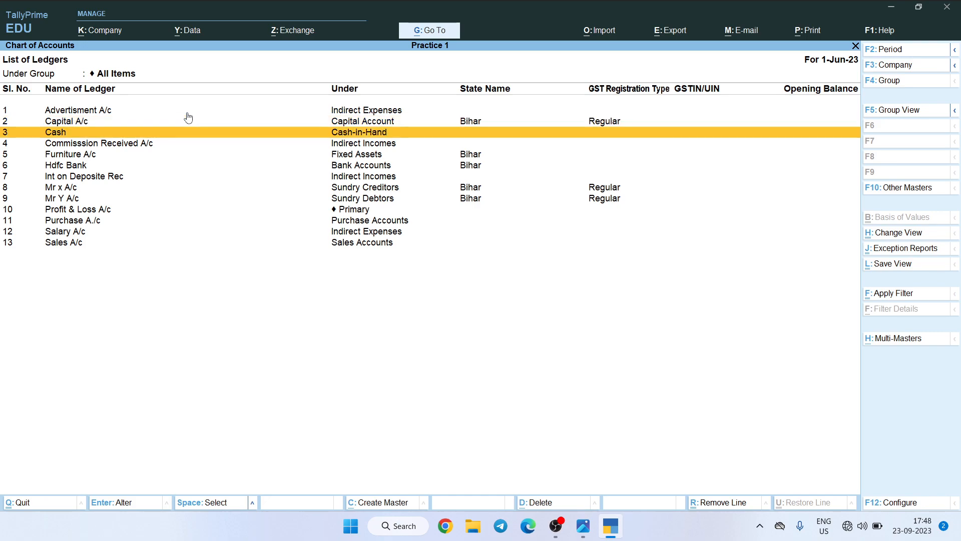
pyautogui.press('Down')
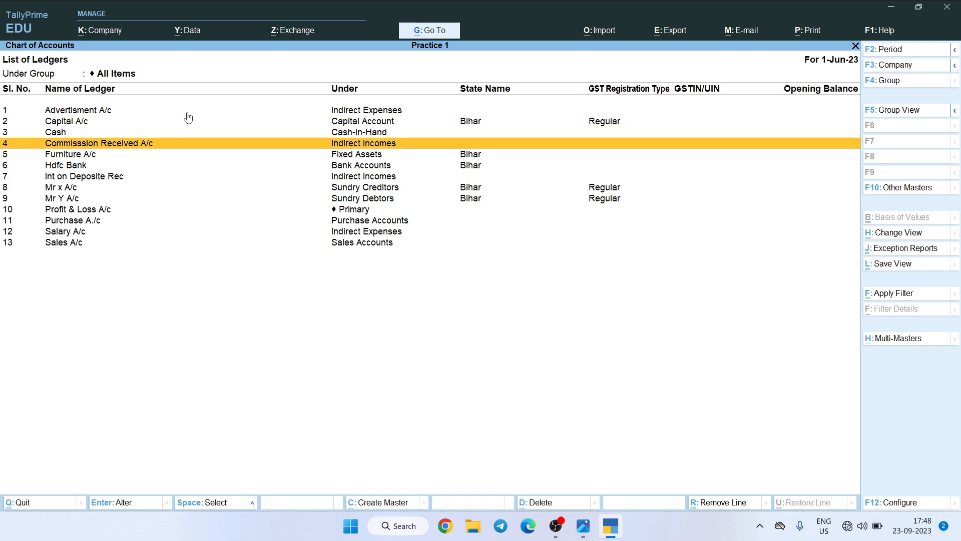
pyautogui.press('Down')
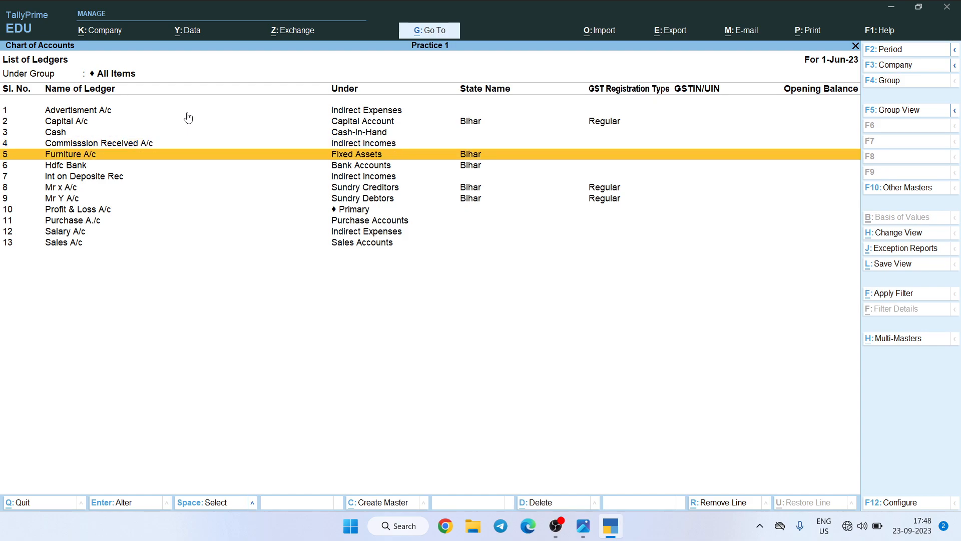
pyautogui.press('Down')
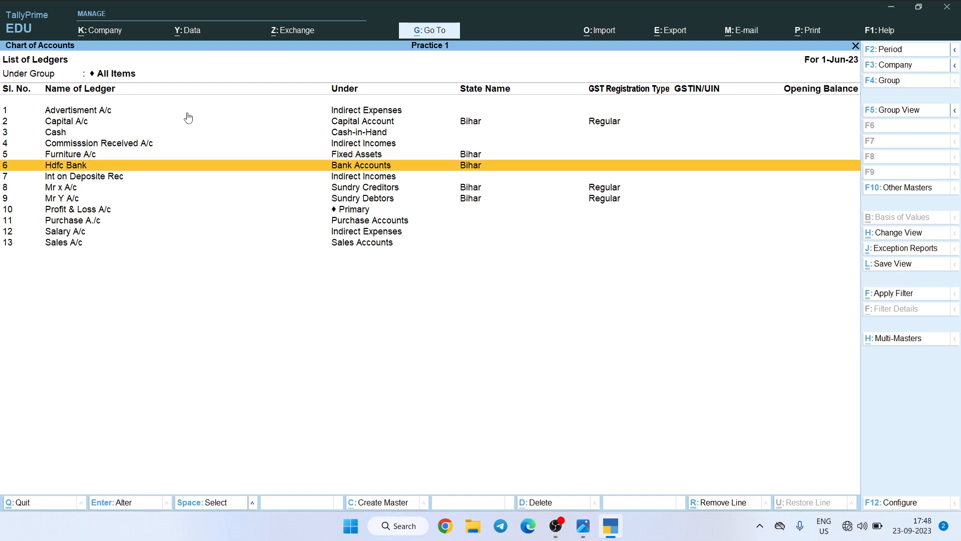
pyautogui.press('Down')
pyautogui.press('Down')
pyautogui.press('Down')
pyautogui.press('Down')
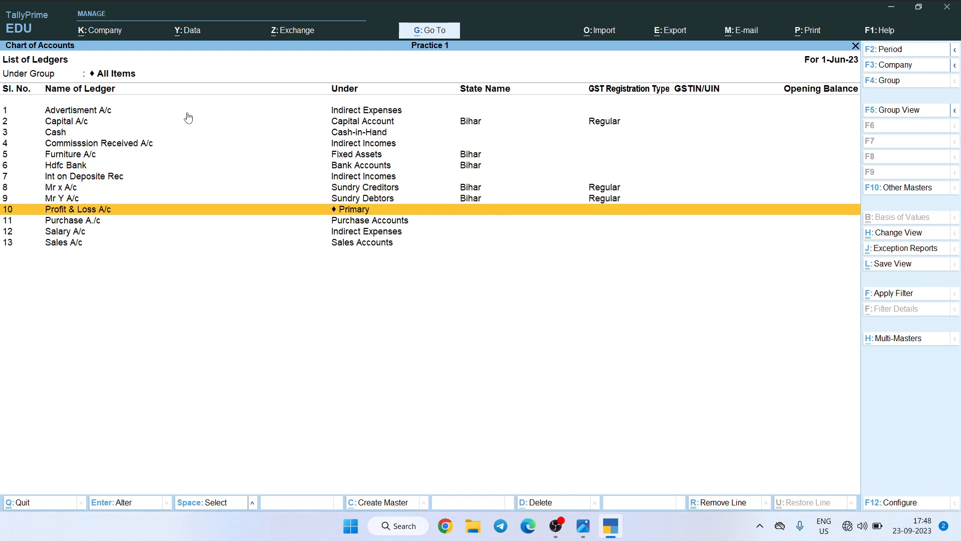
pyautogui.press('Down')
pyautogui.press('Down')
pyautogui.press('Down')
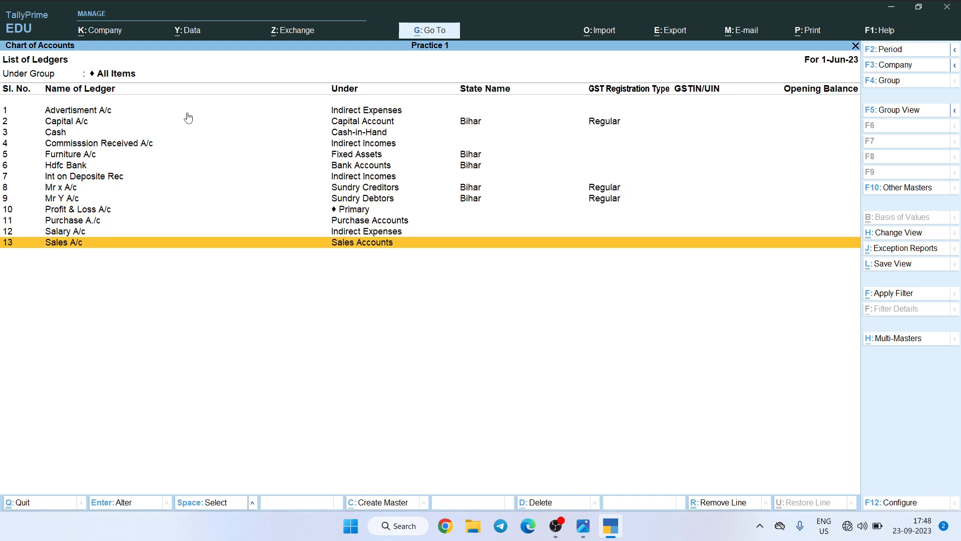